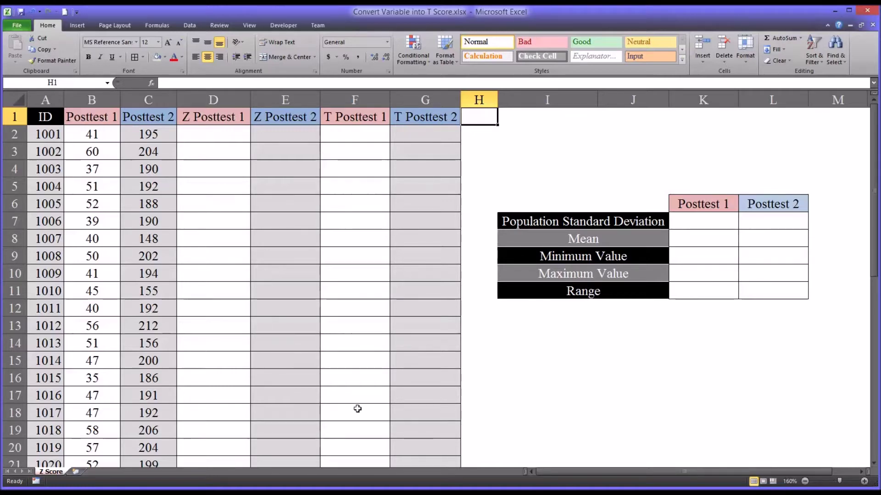
- Inspect the ID column and the rows for IDs 1001 to 1003
{"action": "left_click", "coordinate": [46, 100]}
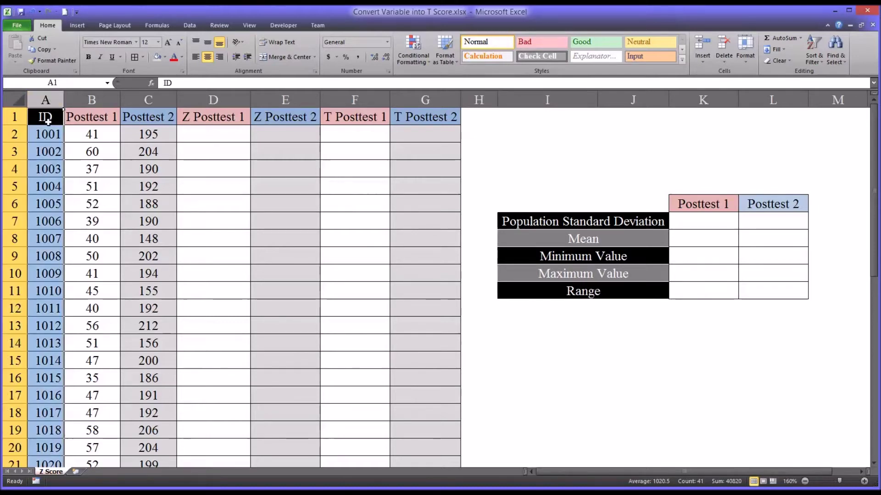
{"action": "left_click", "coordinate": [28, 138]}
{"action": "left_click", "coordinate": [14, 151]}
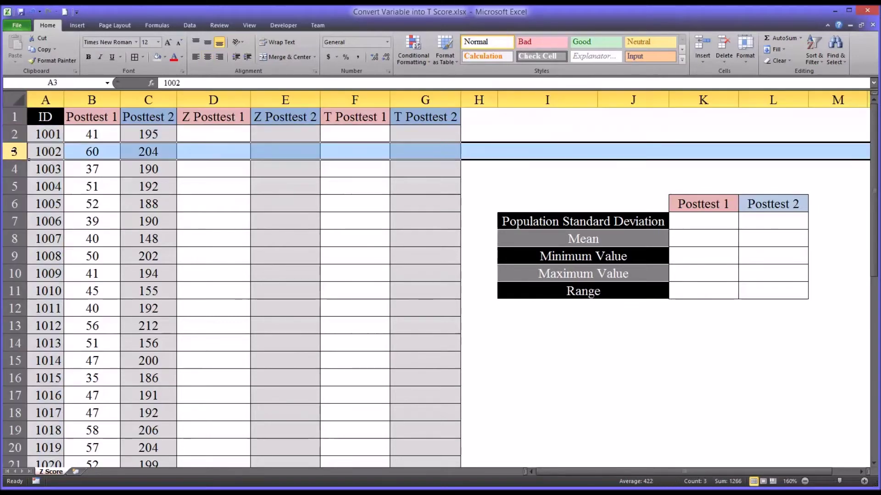
{"action": "left_click", "coordinate": [14, 134]}
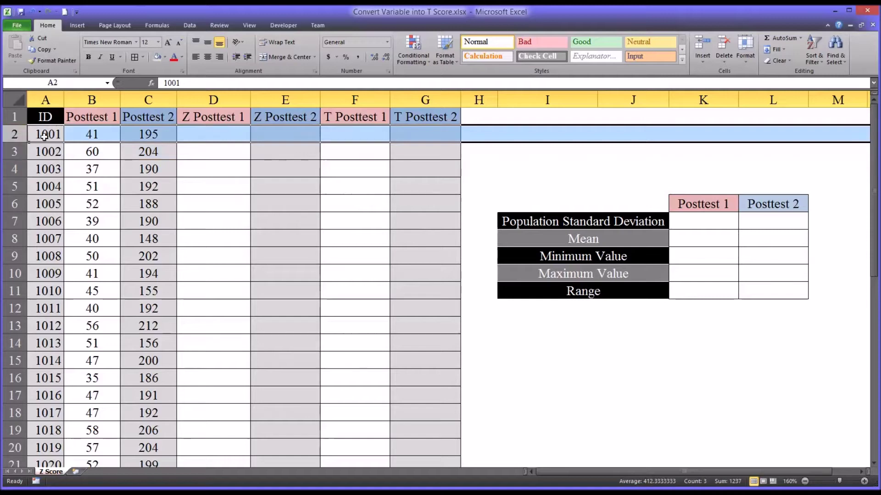
{"action": "left_click", "coordinate": [14, 151]}
{"action": "left_click", "coordinate": [14, 169]}
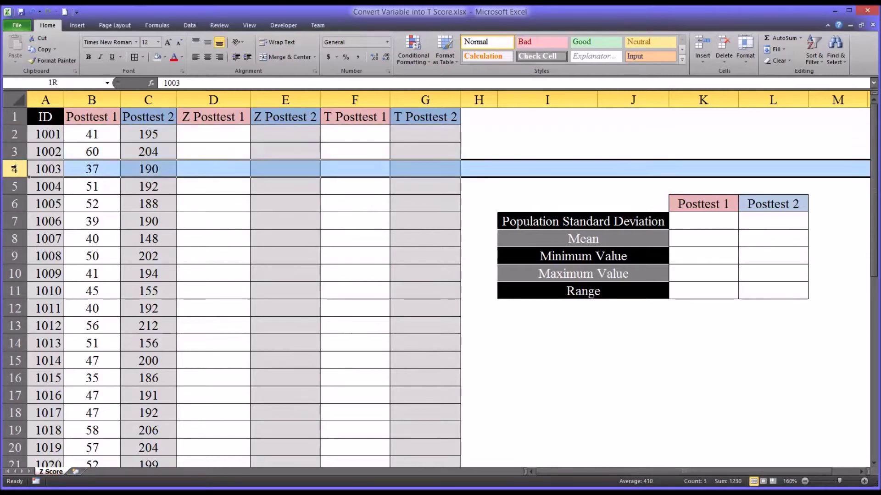
{"action": "left_click", "coordinate": [14, 152]}
{"action": "left_click", "coordinate": [14, 134]}
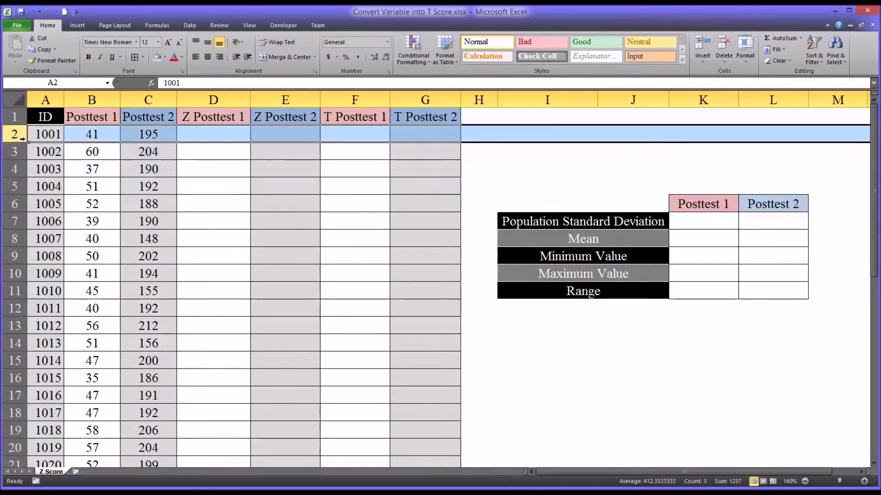
- Inspect the Posttest 1 and Posttest 2 columns and their first scores, 41 and 195
{"action": "left_click", "coordinate": [91, 99]}
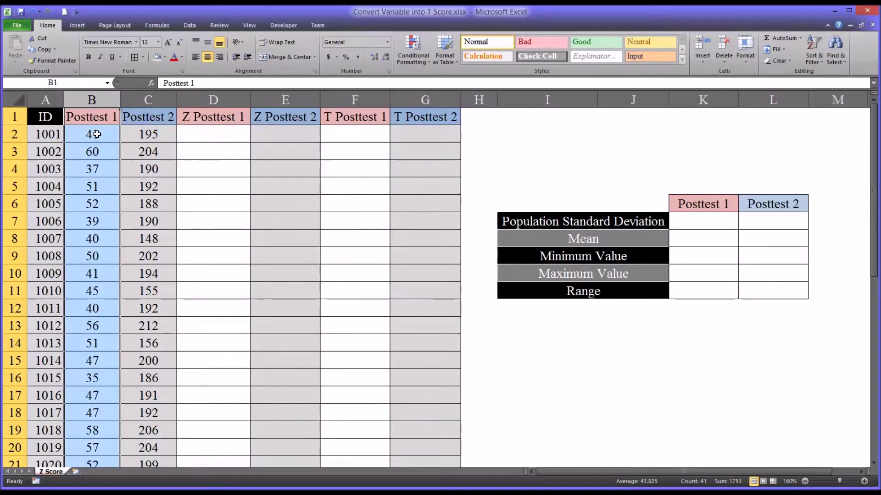
{"action": "left_click", "coordinate": [97, 134]}
{"action": "left_click", "coordinate": [128, 103]}
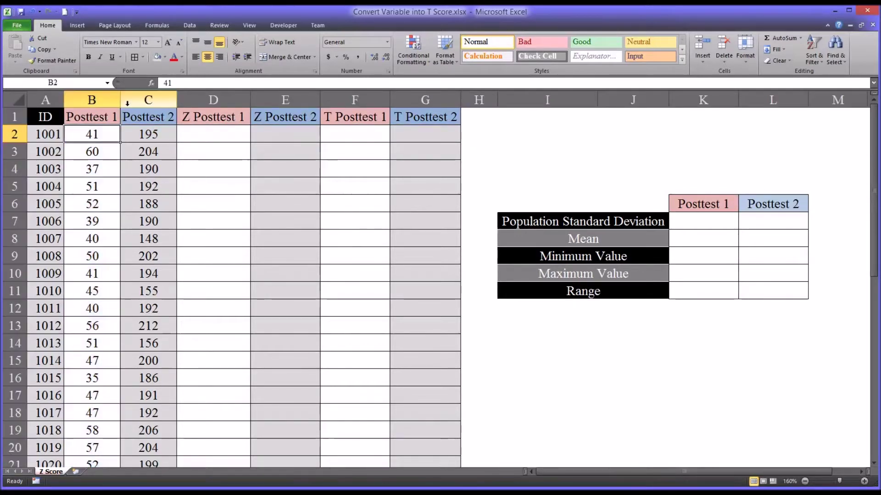
{"action": "left_click", "coordinate": [133, 134]}
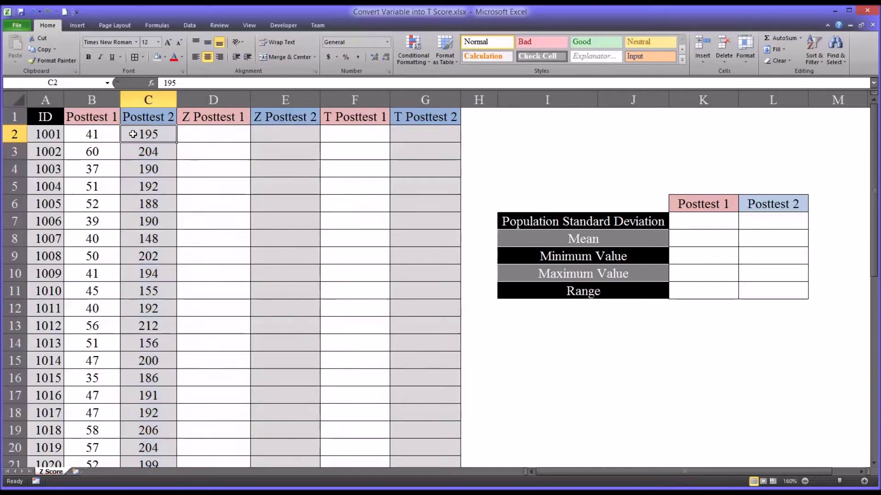
{"action": "left_click", "coordinate": [138, 100]}
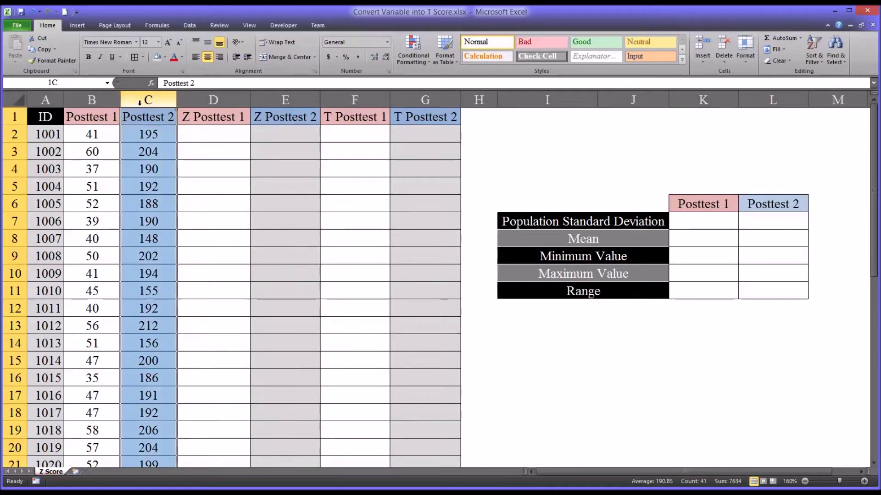
{"action": "left_click", "coordinate": [133, 134]}
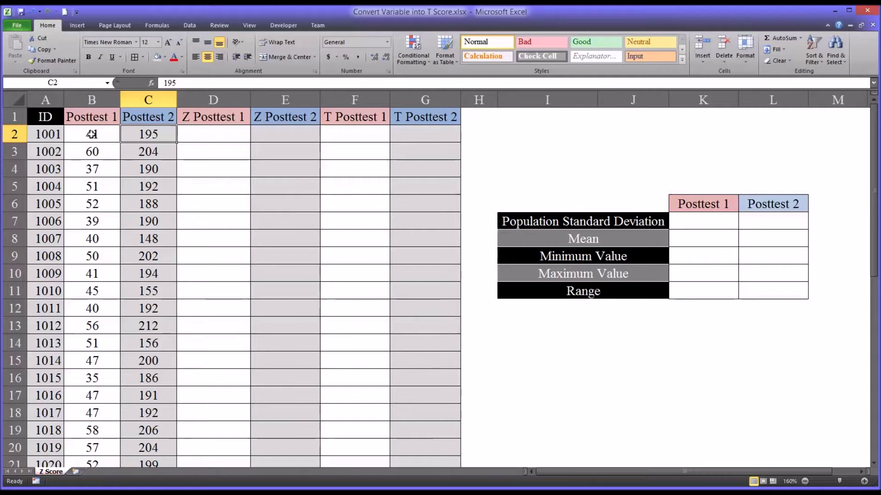
{"action": "left_click", "coordinate": [109, 138]}
{"action": "left_click", "coordinate": [126, 136]}
{"action": "left_click", "coordinate": [99, 135]}
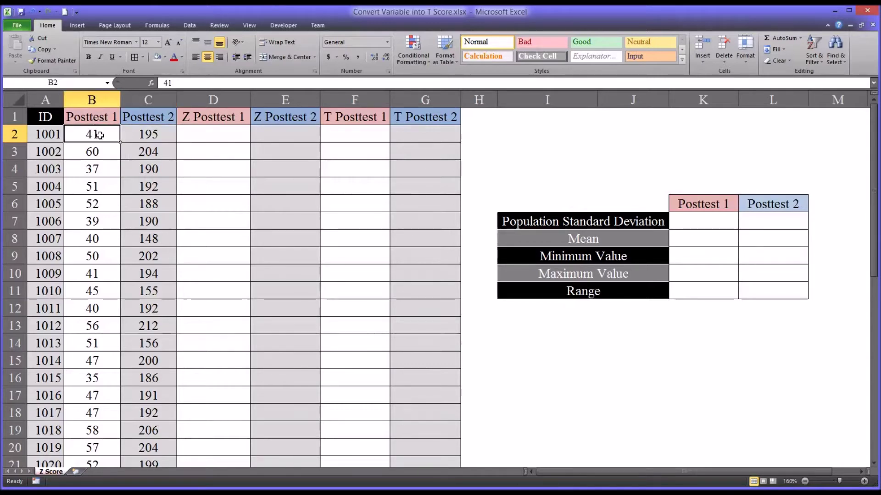
{"action": "left_click", "coordinate": [46, 138]}
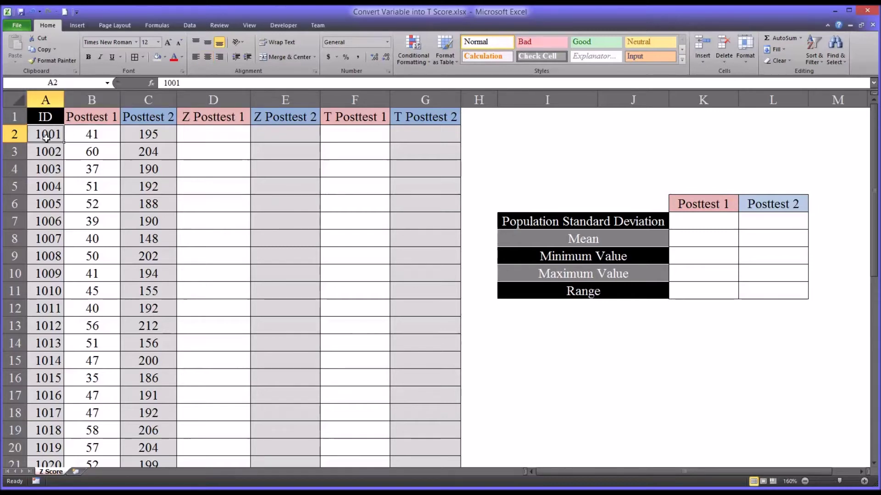
{"action": "left_click", "coordinate": [99, 138]}
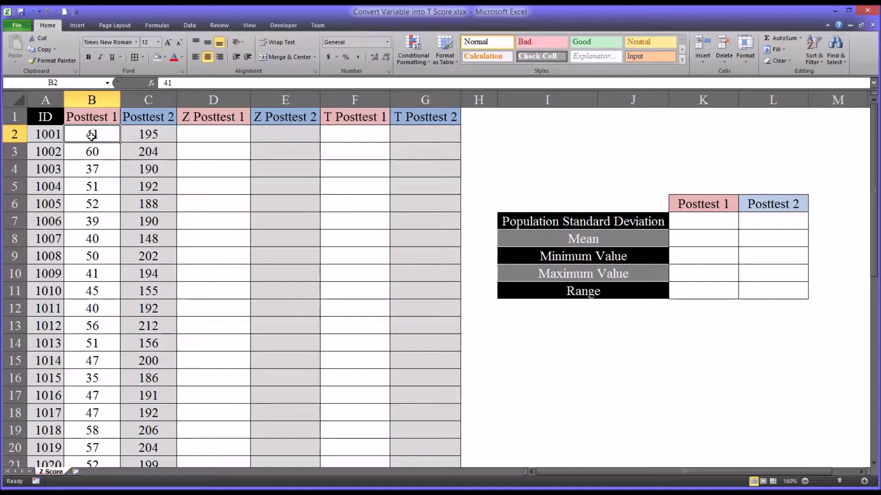
- Check how far the Posttest 1 and 2 score columns extend, and mark the summary cells
{"action": "left_click", "coordinate": [95, 115]}
{"action": "key", "text": "ctrl+shift+Down"}
{"action": "left_click", "coordinate": [114, 134]}
{"action": "left_click", "coordinate": [135, 134]}
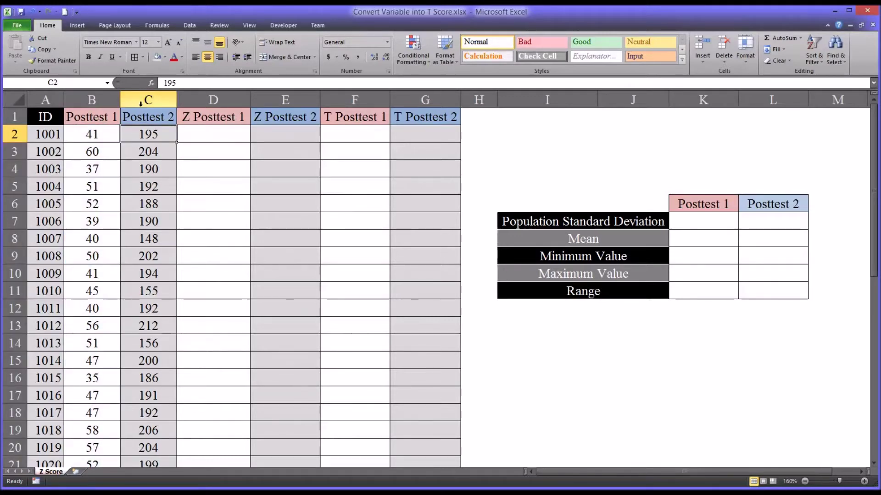
{"action": "left_click", "coordinate": [140, 118]}
{"action": "key", "text": "ctrl+shift+Down"}
{"action": "left_click", "coordinate": [138, 134]}
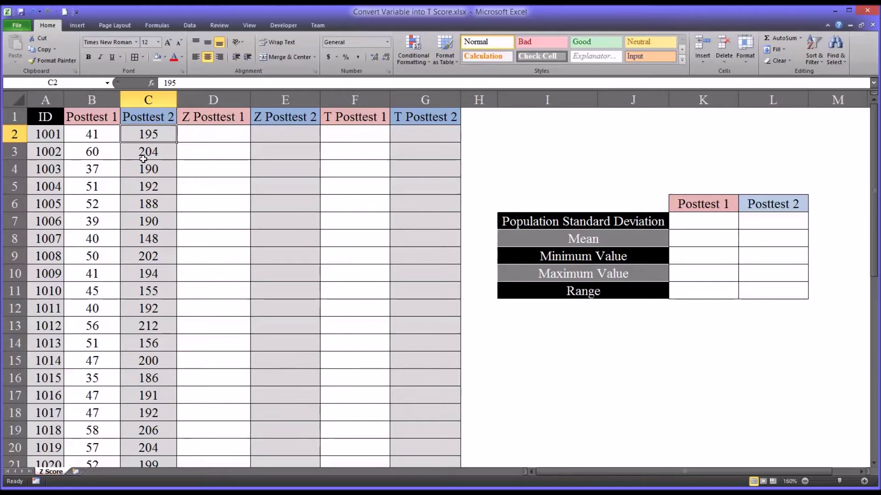
{"action": "left_click", "coordinate": [92, 101]}
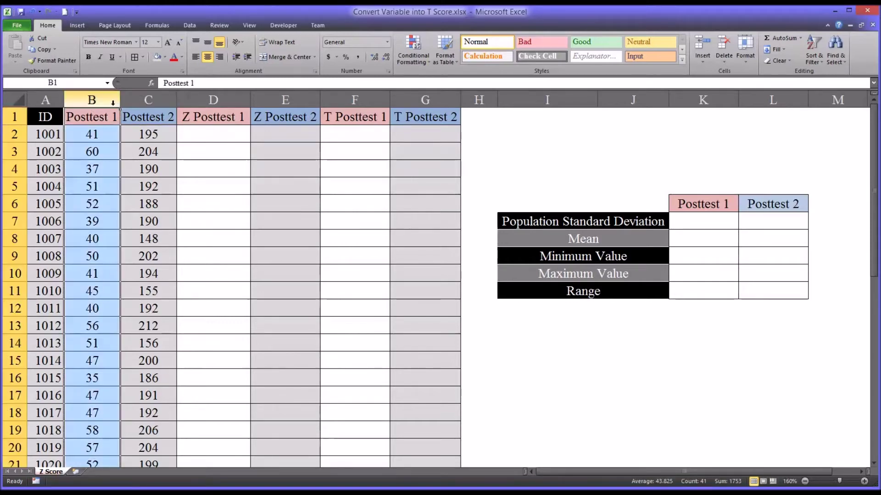
{"action": "left_click", "coordinate": [132, 100]}
{"action": "left_click", "coordinate": [92, 99]}
{"action": "left_click", "coordinate": [93, 134]}
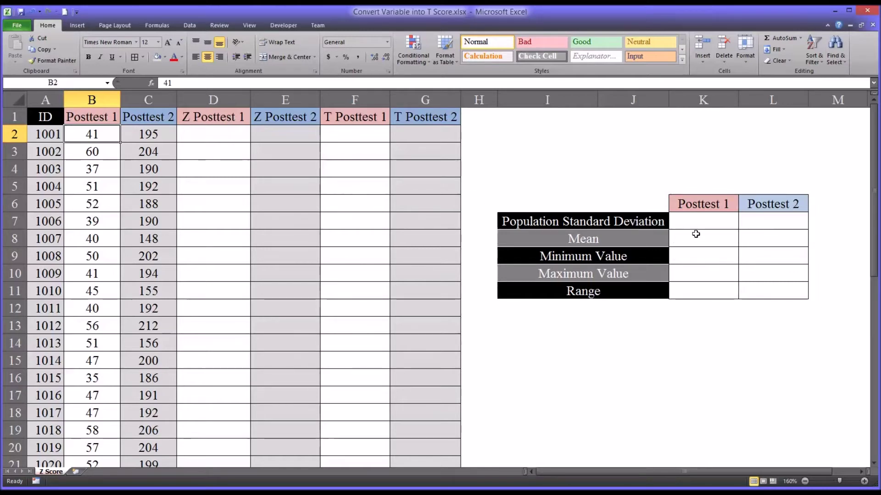
{"action": "left_click_drag", "start_coordinate": [693, 255], "coordinate": [739, 289]}
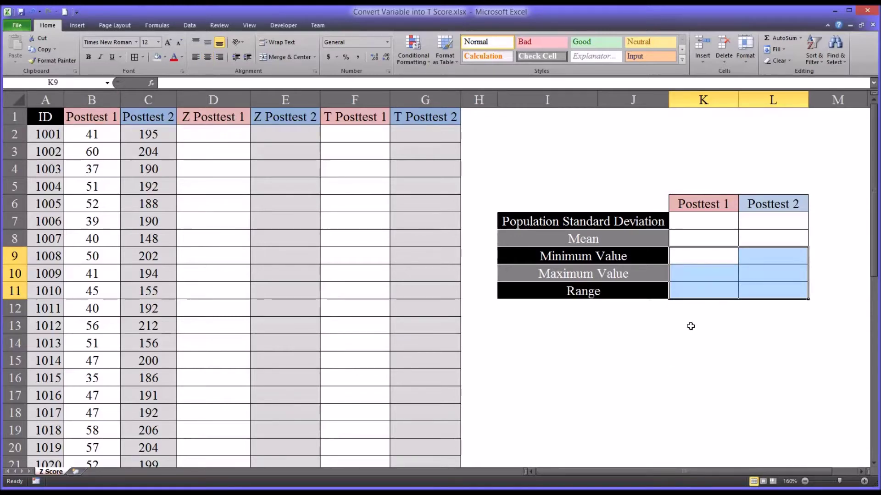
- Enter =STDEV.P($B$2:$B$41) in K7, giving the Posttest 1 standard deviation 8.4020459
{"action": "left_click", "coordinate": [689, 224]}
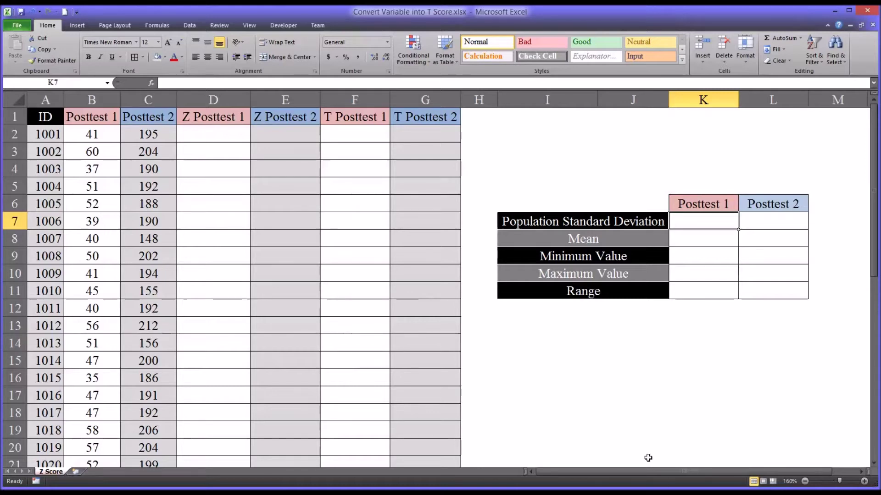
{"action": "type", "text": "=stdev"}
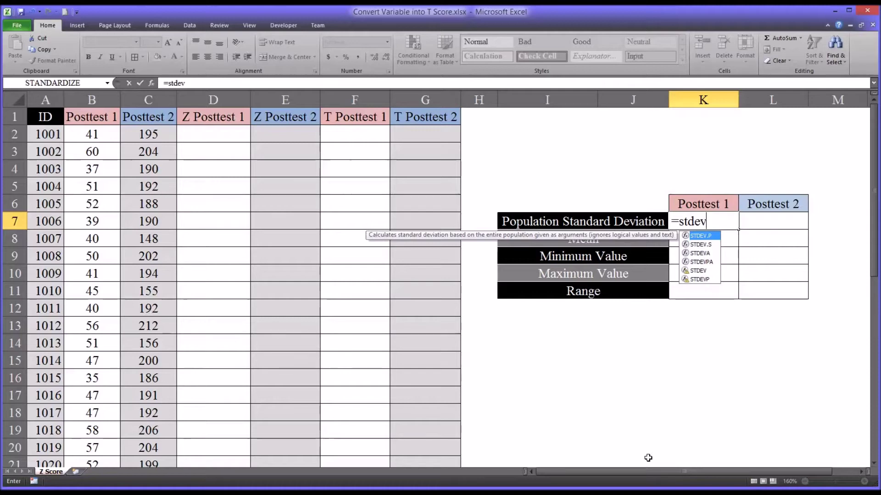
{"action": "type", "text": ".p"}
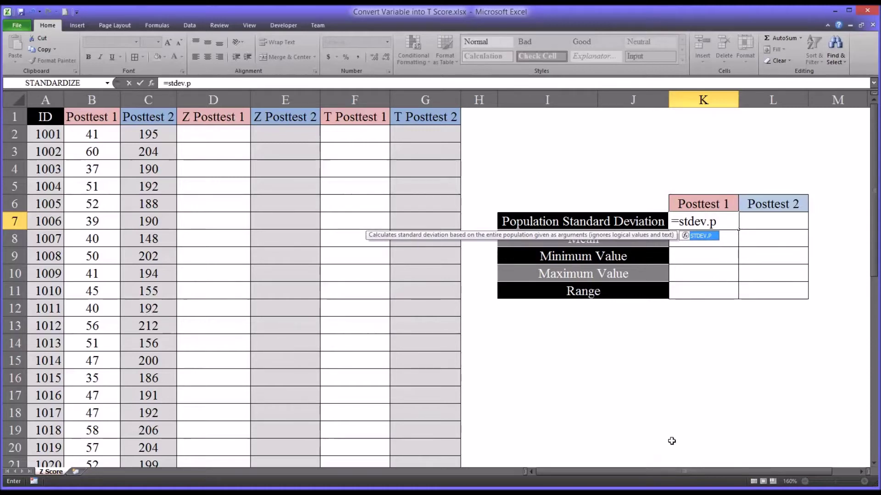
{"action": "type", "text": "("}
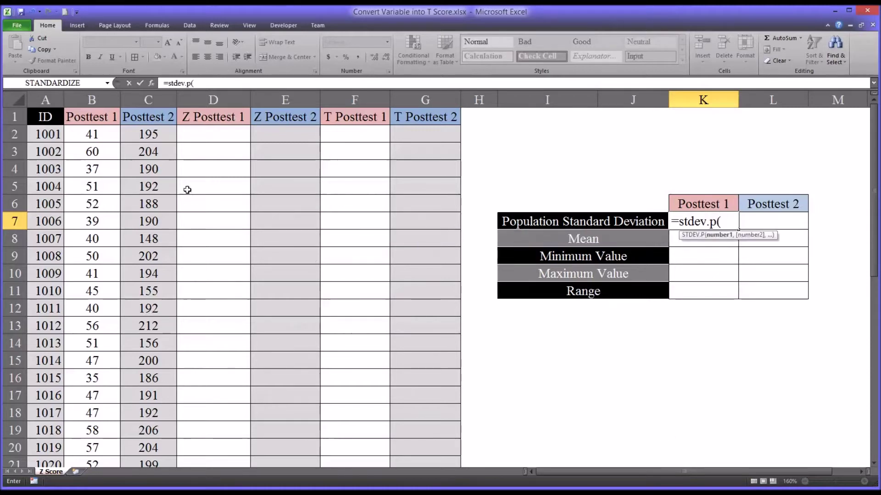
{"action": "left_click_drag", "start_coordinate": [86, 138], "coordinate": [88, 425]}
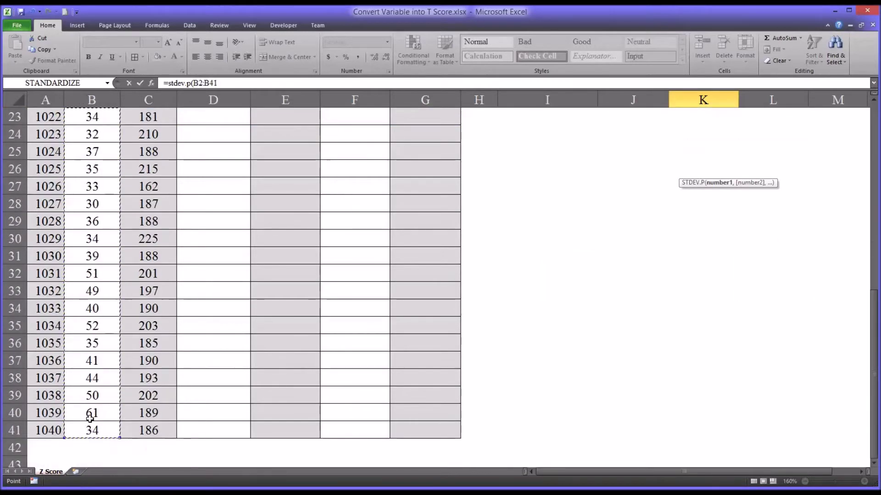
{"action": "left_click", "coordinate": [195, 84]}
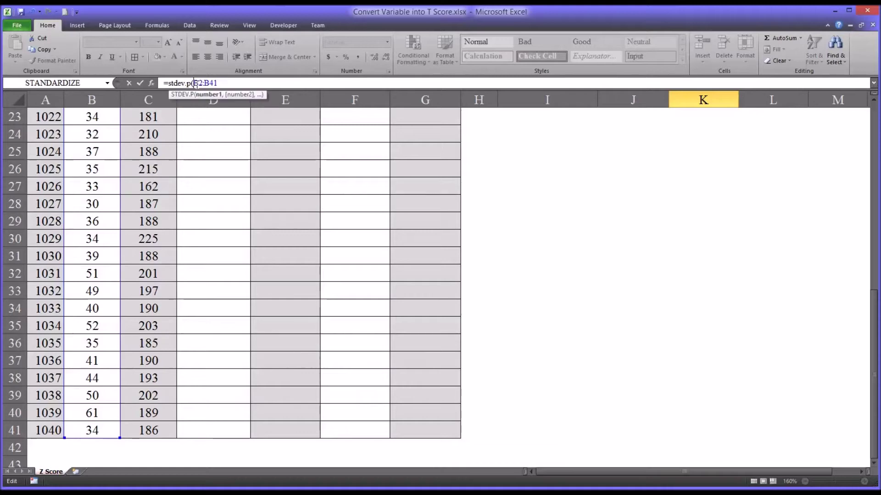
{"action": "key", "text": "F4"}
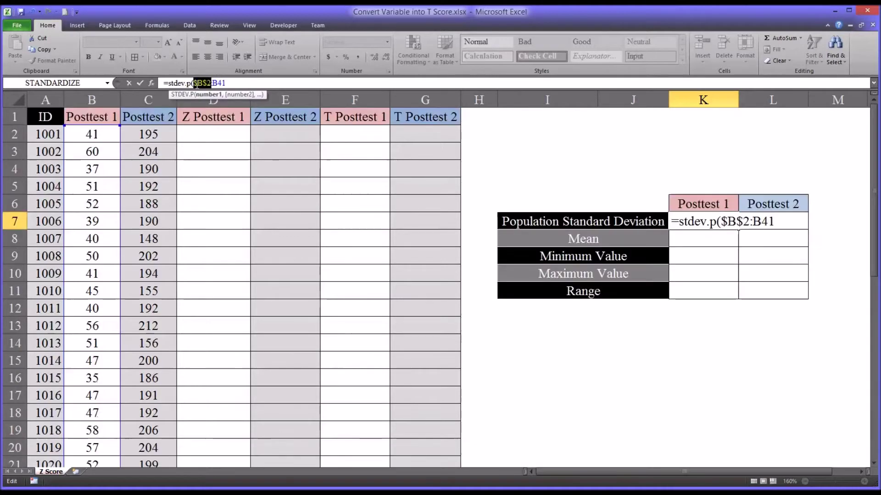
{"action": "left_click", "coordinate": [222, 83]}
{"action": "key", "text": "F4"}
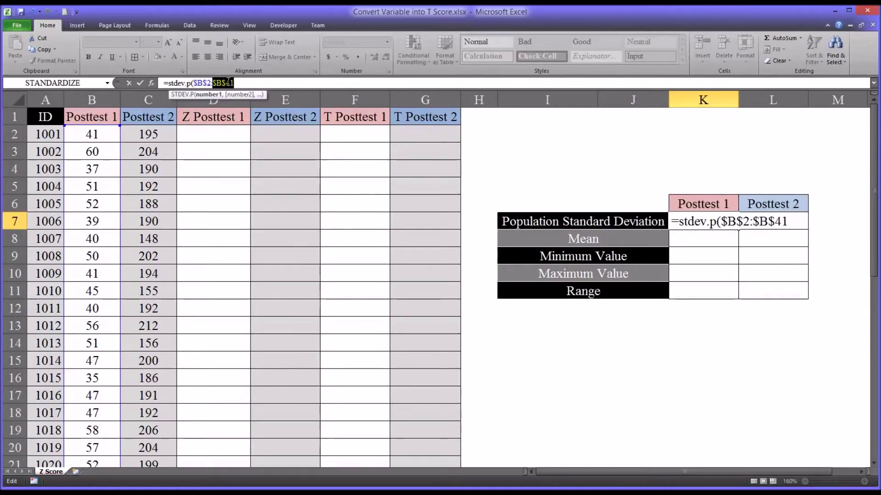
{"action": "left_click", "coordinate": [237, 83]}
{"action": "key", "text": "Return"}
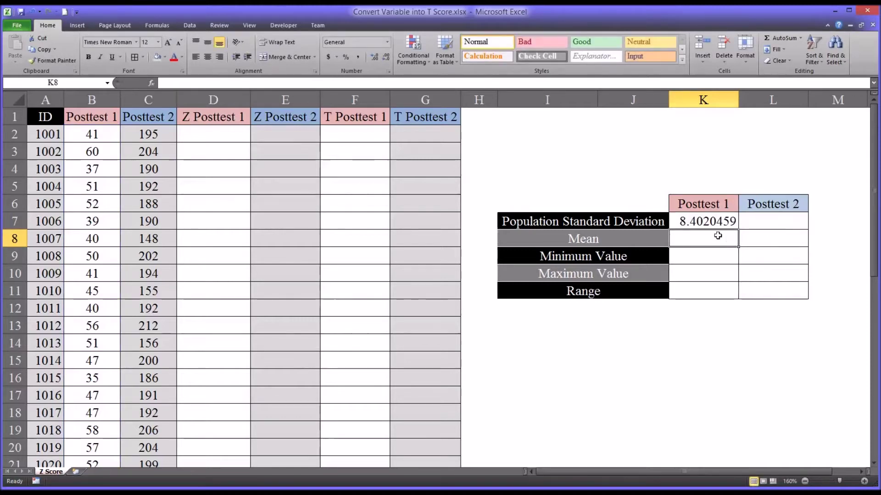
- Copy the formula to L7 and retarget it to $C$2:$C$41, giving 16.07879
{"action": "left_click", "coordinate": [697, 222]}
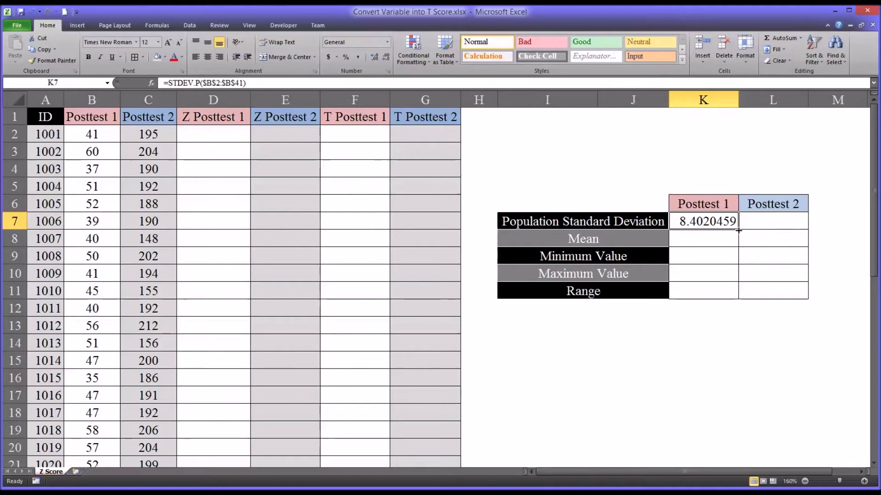
{"action": "left_click_drag", "start_coordinate": [738, 231], "coordinate": [776, 231]}
{"action": "left_click", "coordinate": [773, 224]}
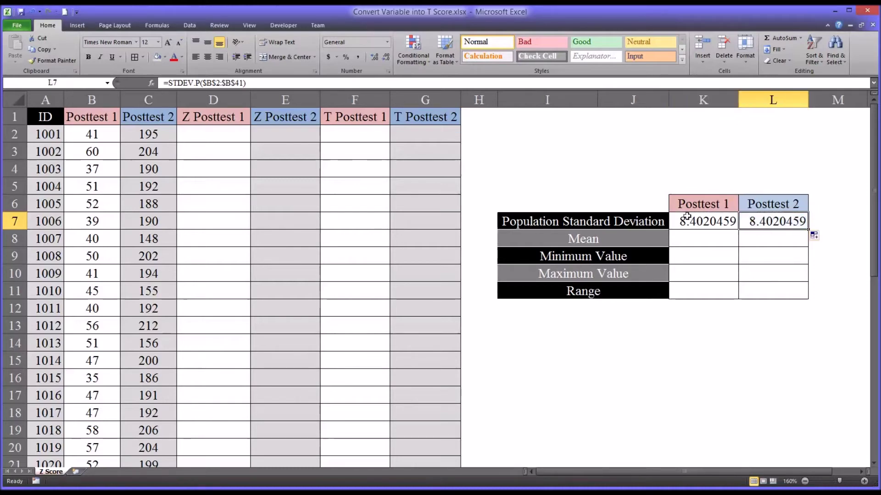
{"action": "key", "text": "F2"}
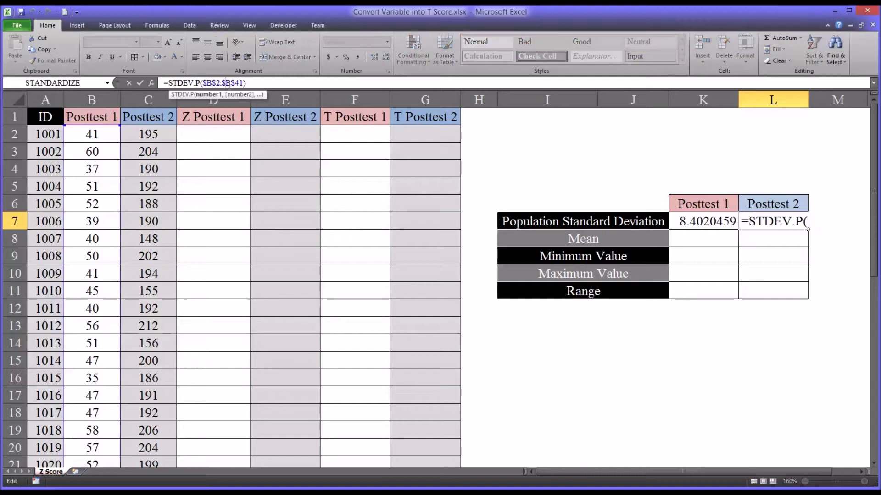
{"action": "left_click_drag", "start_coordinate": [124, 156], "coordinate": [146, 172]}
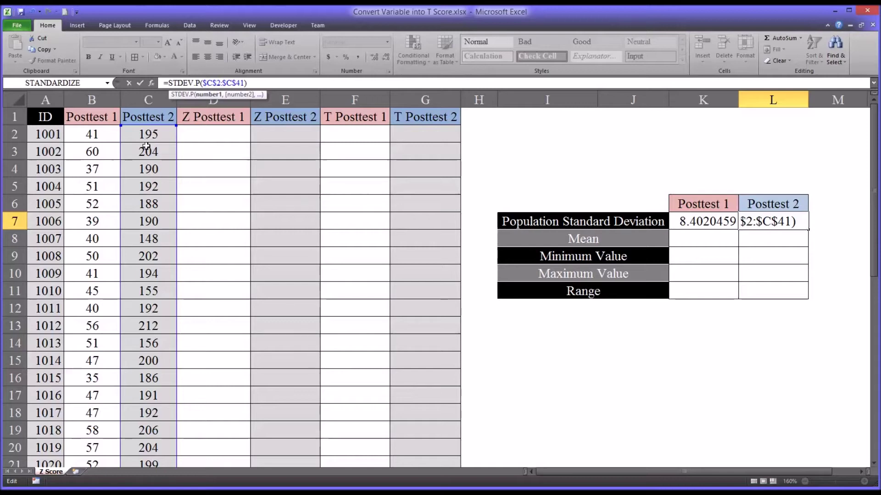
{"action": "key", "text": "Return"}
{"action": "left_click", "coordinate": [759, 225]}
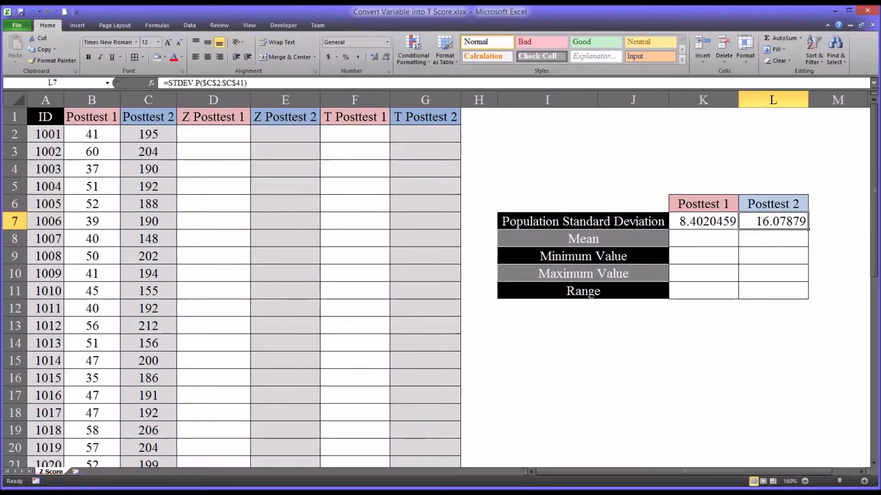
{"action": "left_click", "coordinate": [699, 222]}
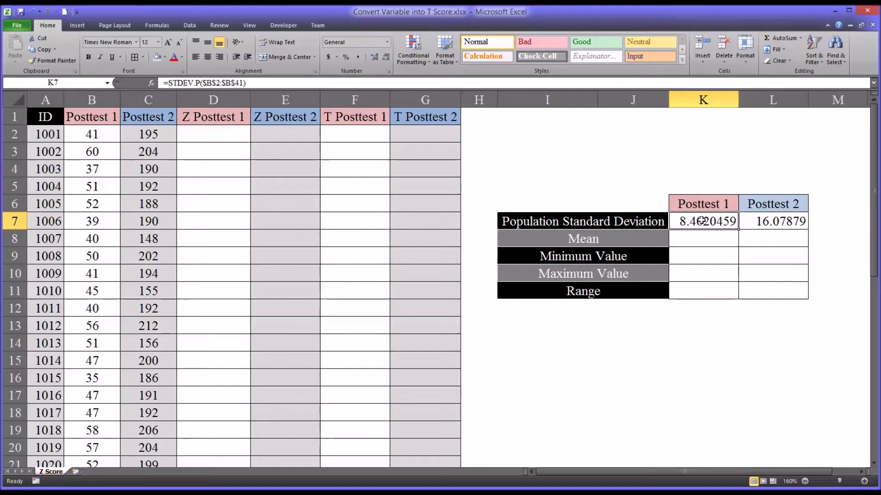
- Copy the deviation formula into K8 and change it to AVERAGE, giving the Posttest 1 mean 43.825
{"action": "left_click_drag", "start_coordinate": [738, 229], "coordinate": [734, 239]}
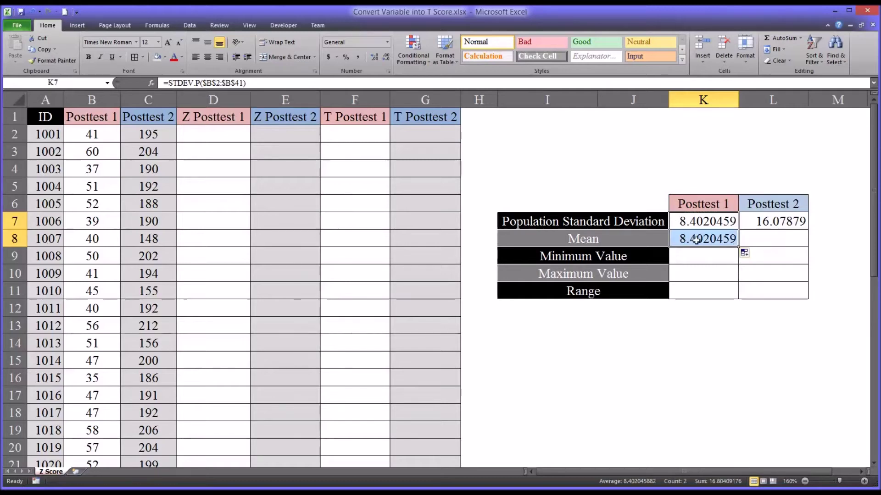
{"action": "left_click", "coordinate": [696, 240]}
{"action": "mouse_move", "coordinate": [196, 84]}
{"action": "left_mouse_down"}
{"action": "mouse_move", "coordinate": [169, 84]}
{"action": "mouse_move", "coordinate": [182, 84]}
{"action": "left_mouse_up"}
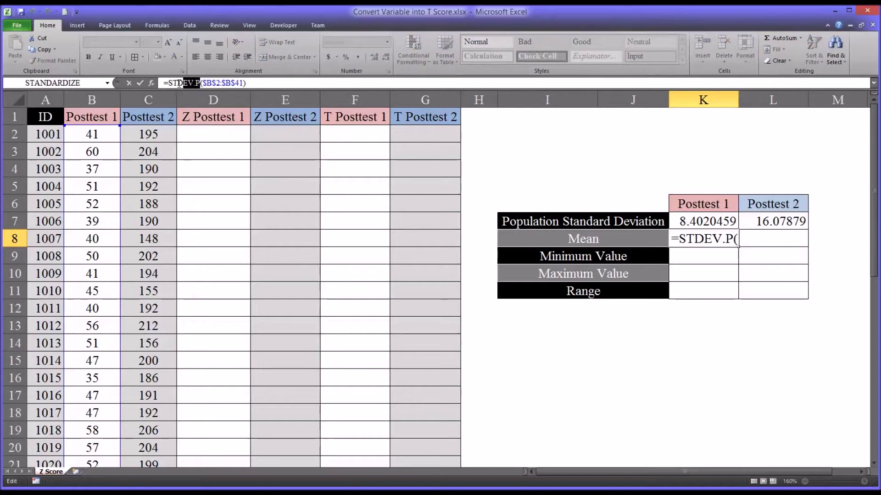
{"action": "type", "text": "av"}
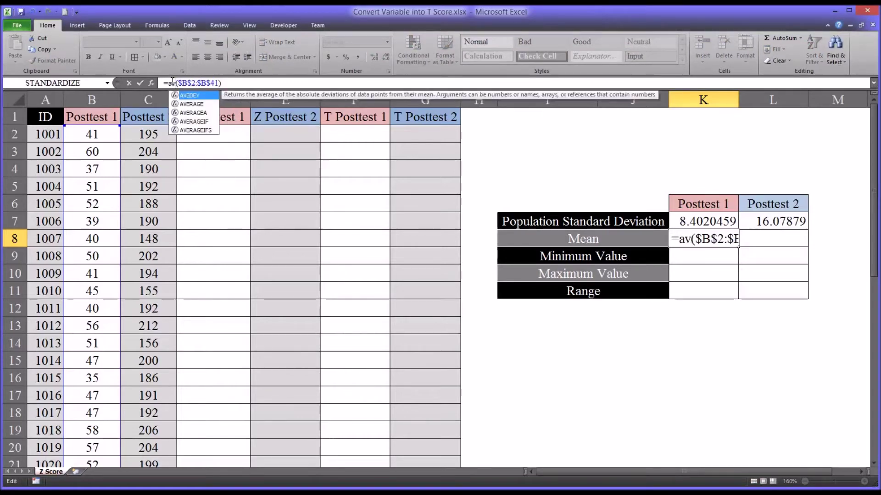
{"action": "key", "text": "Down"}
{"action": "key", "text": "Tab"}
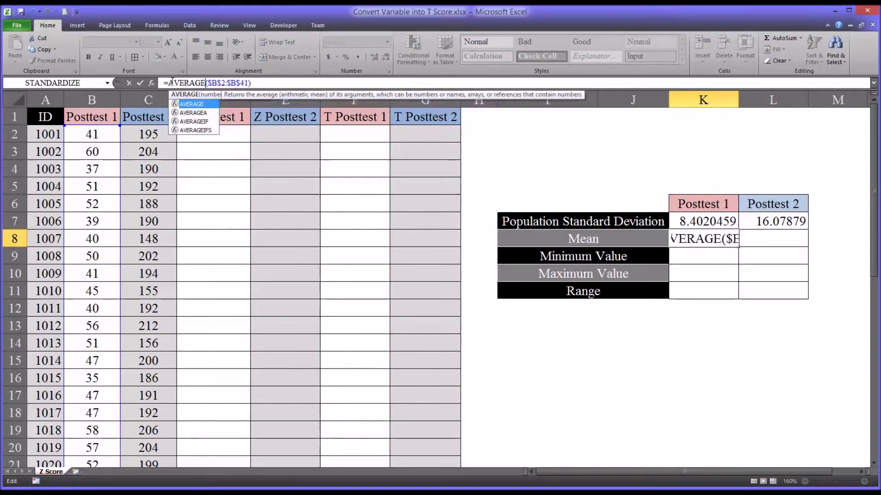
{"action": "key", "text": "Return"}
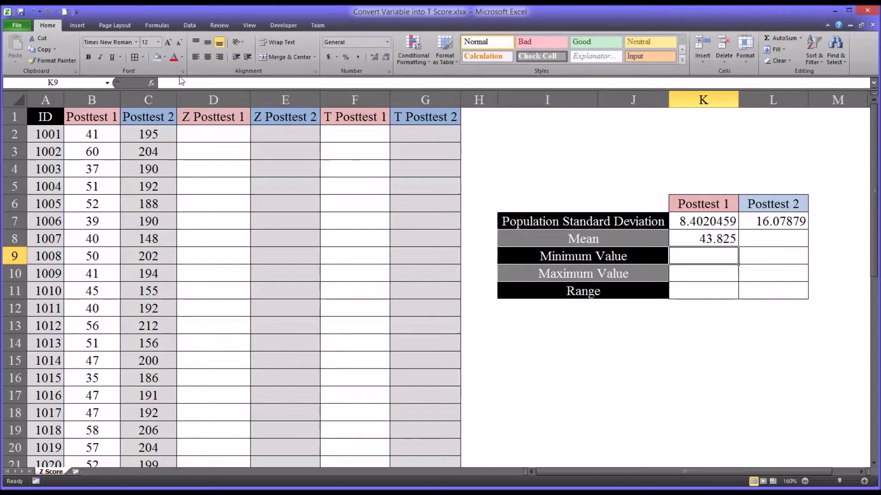
{"action": "left_click", "coordinate": [688, 240]}
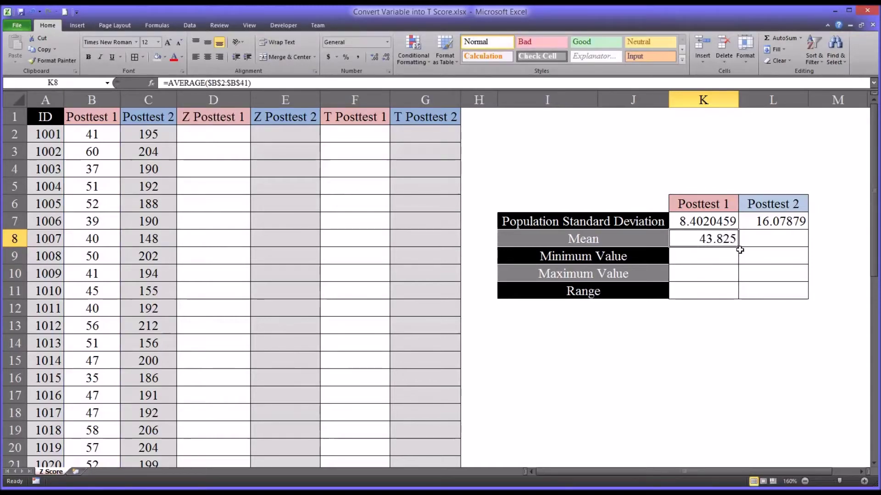
- Copy the Posttest 2 formula into L8 and switch it to AVERAGE, giving 190.85
{"action": "left_click", "coordinate": [775, 224]}
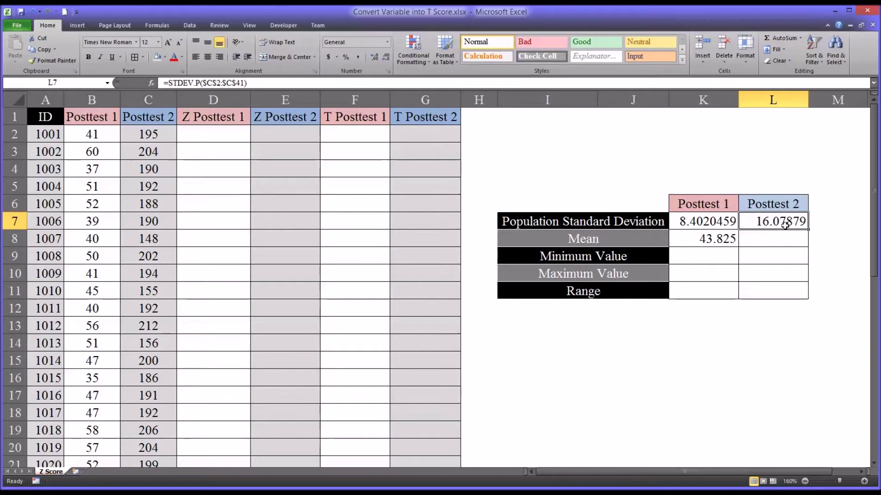
{"action": "left_click_drag", "start_coordinate": [808, 228], "coordinate": [806, 242]}
{"action": "left_click", "coordinate": [781, 240]}
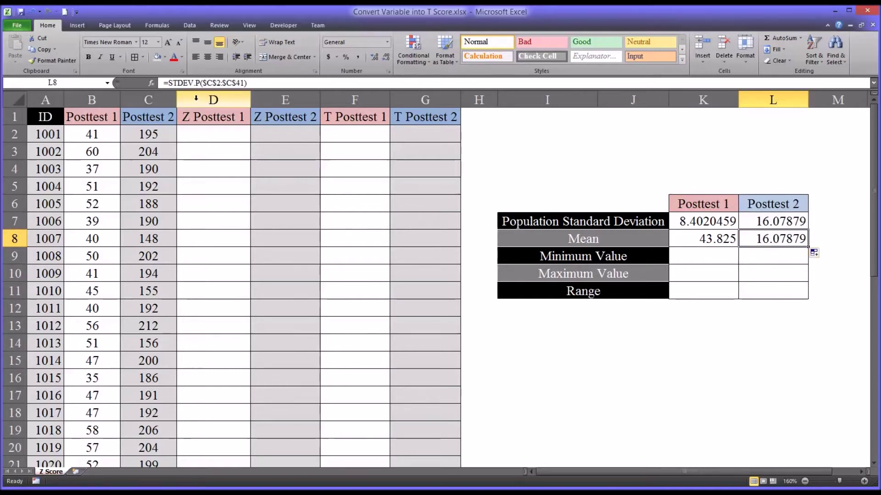
{"action": "left_click", "coordinate": [200, 83]}
{"action": "left_click_drag", "start_coordinate": [200, 83], "coordinate": [174, 83]}
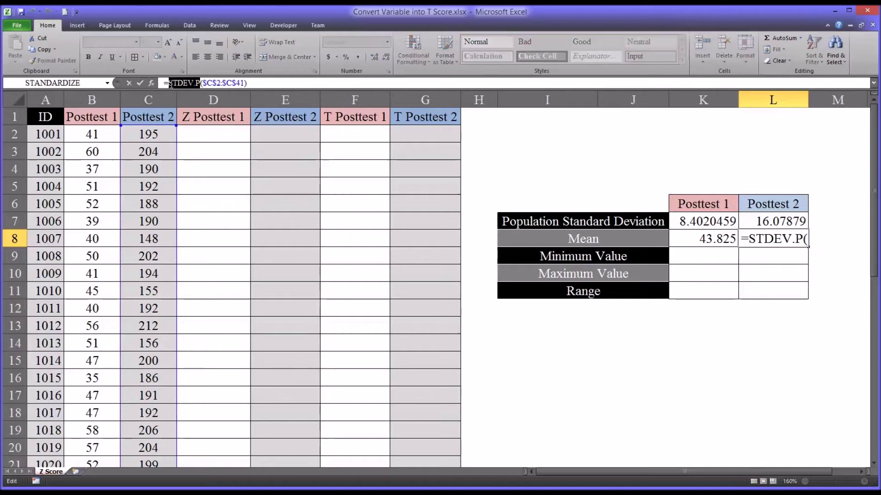
{"action": "type", "text": "av"}
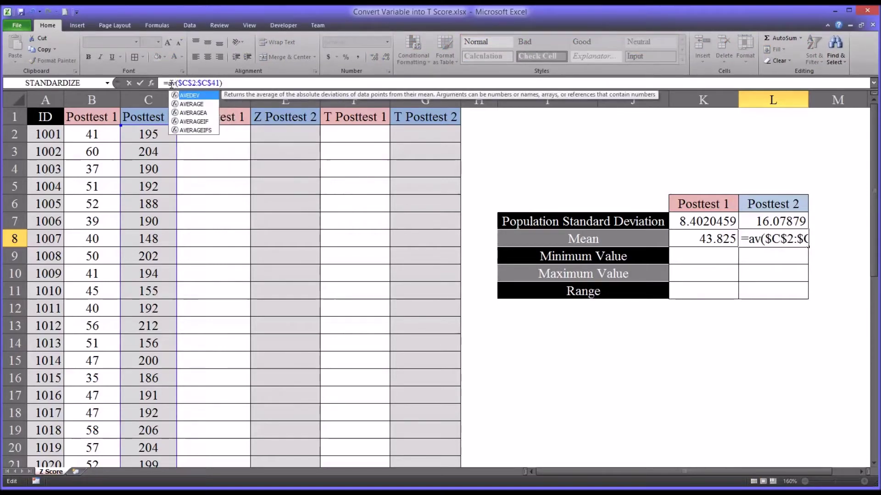
{"action": "key", "text": "Down"}
{"action": "key", "text": "Tab"}
{"action": "key", "text": "Return"}
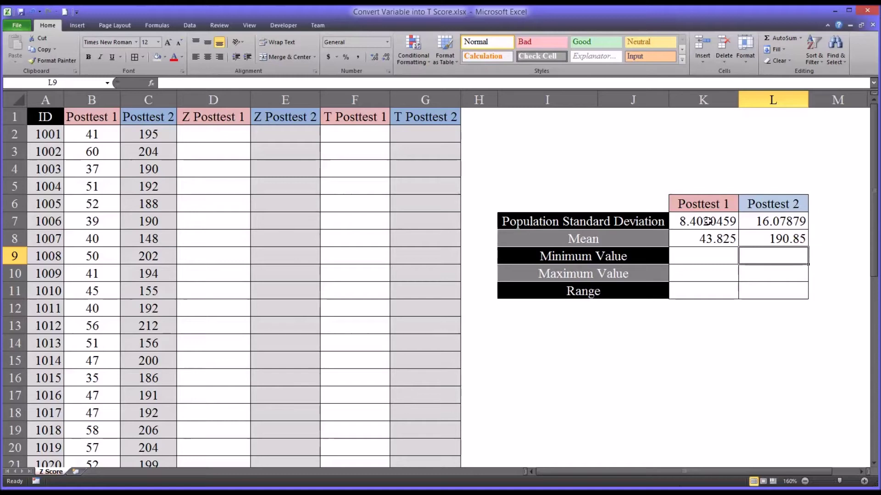
- Review the computed standard deviations and means
{"action": "left_click_drag", "start_coordinate": [698, 222], "coordinate": [780, 238]}
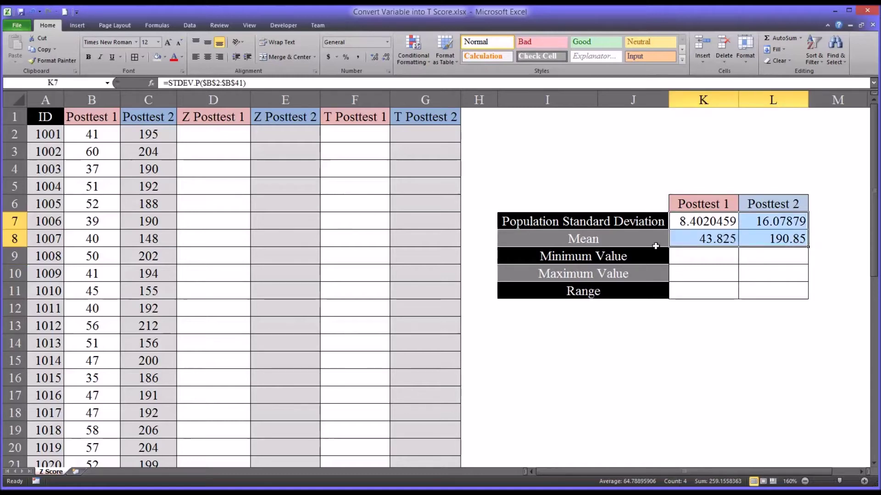
{"action": "left_click", "coordinate": [92, 135]}
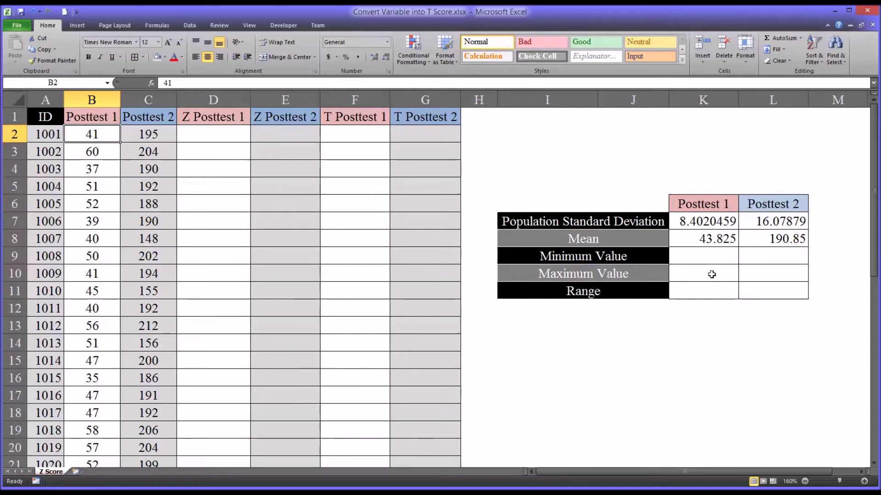
{"action": "left_click", "coordinate": [720, 246]}
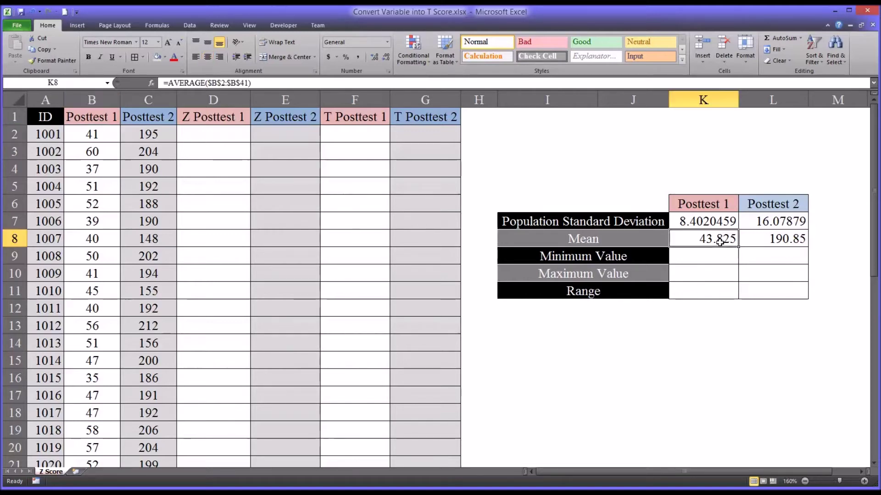
- Fill the Minimum row with MIN formulas: 30 for Posttest 1 and 148 for Posttest 2
{"action": "left_click_drag", "start_coordinate": [738, 247], "coordinate": [711, 259]}
{"action": "left_click", "coordinate": [711, 258]}
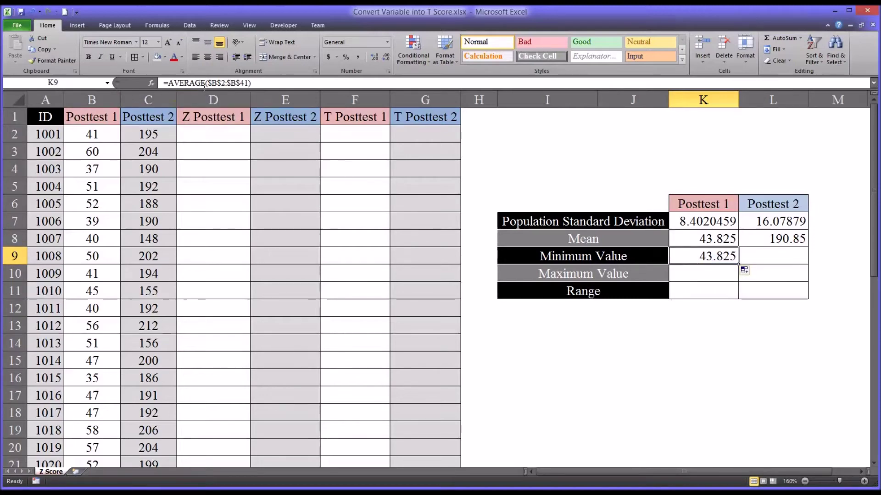
{"action": "left_click_drag", "start_coordinate": [206, 82], "coordinate": [168, 83]}
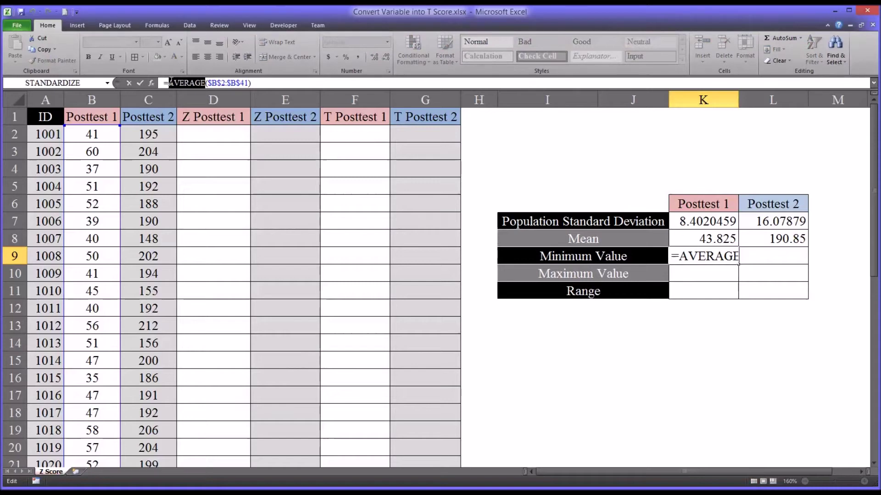
{"action": "type", "text": "min"}
{"action": "key", "text": "Return"}
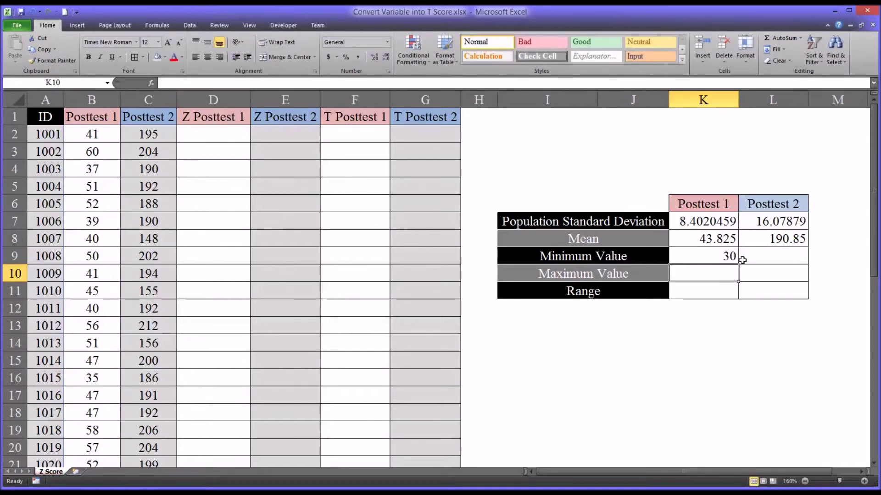
{"action": "left_click", "coordinate": [700, 256]}
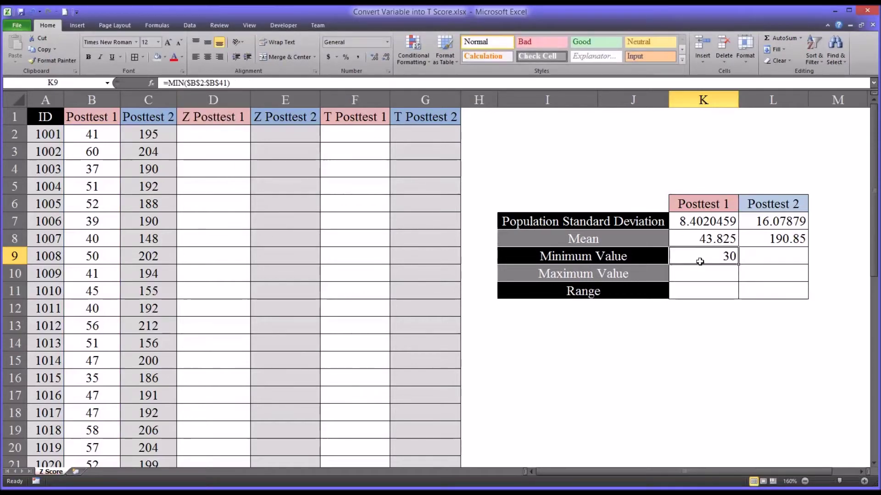
{"action": "left_click", "coordinate": [771, 242]}
{"action": "left_click_drag", "start_coordinate": [807, 248], "coordinate": [804, 258]}
{"action": "left_click", "coordinate": [798, 255]}
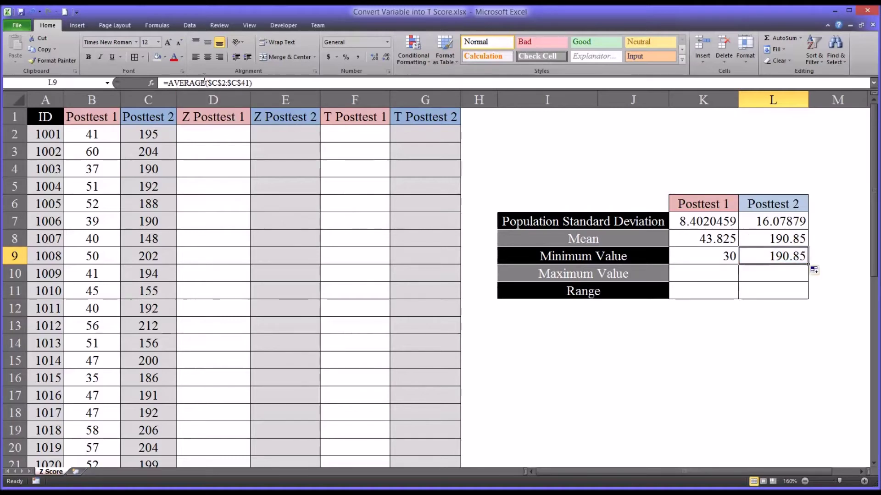
{"action": "left_click", "coordinate": [204, 83]}
{"action": "left_click_drag", "start_coordinate": [205, 82], "coordinate": [172, 84]}
{"action": "type", "text": "m"}
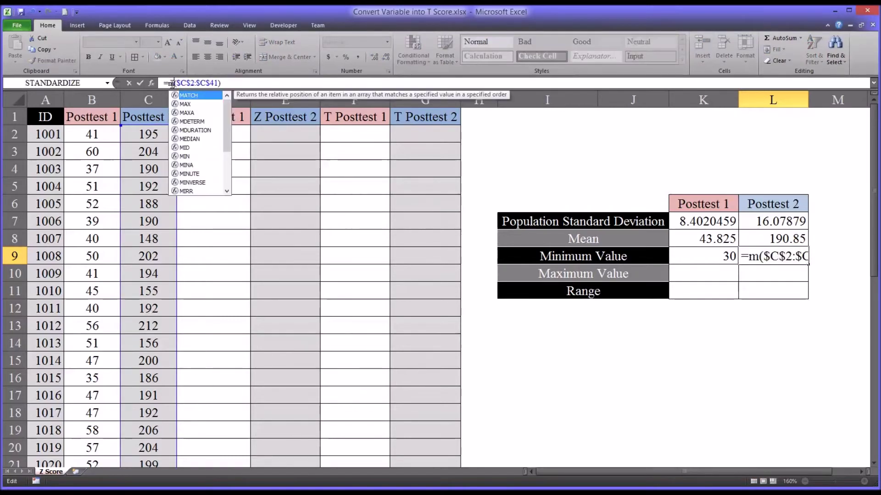
{"action": "type", "text": "in"}
{"action": "key", "text": "Return"}
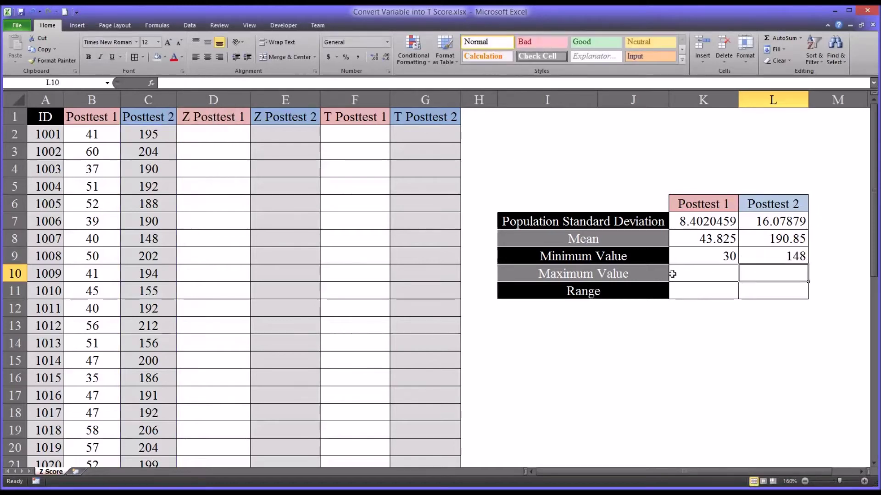
- Fill the Maximum row with MAX formulas: 61 for Posttest 1 and 225 for Posttest 2
{"action": "left_click", "coordinate": [702, 259]}
{"action": "left_click_drag", "start_coordinate": [737, 264], "coordinate": [707, 273]}
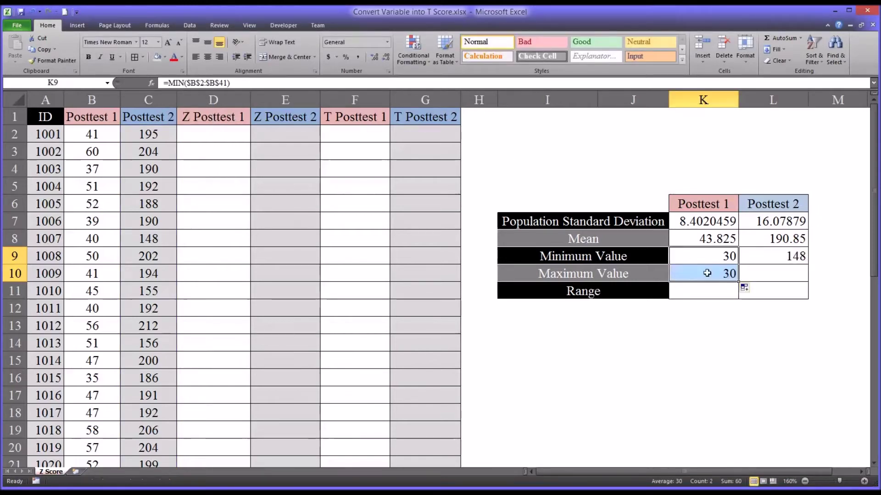
{"action": "left_click", "coordinate": [706, 273]}
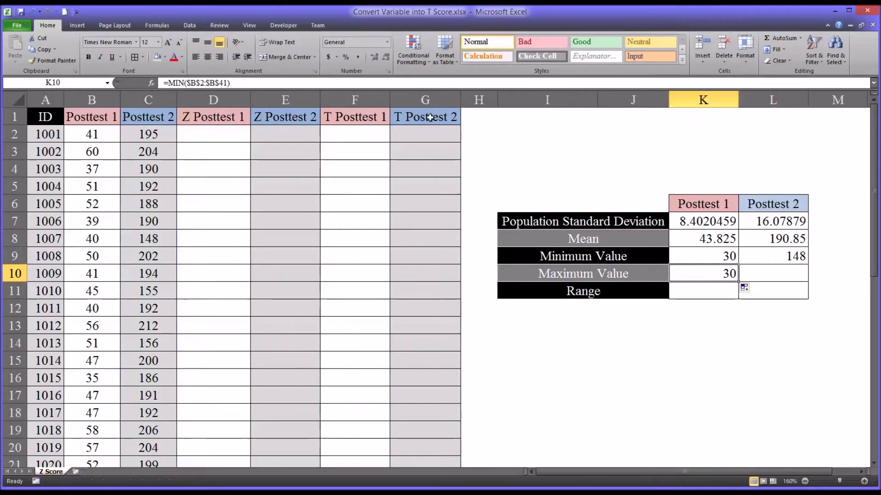
{"action": "left_click", "coordinate": [181, 83]}
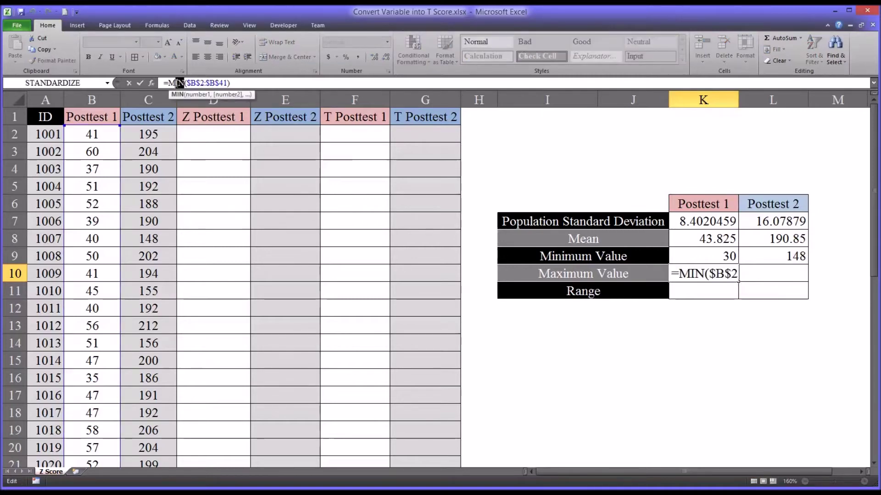
{"action": "type", "text": "ax"}
{"action": "key", "text": "Return"}
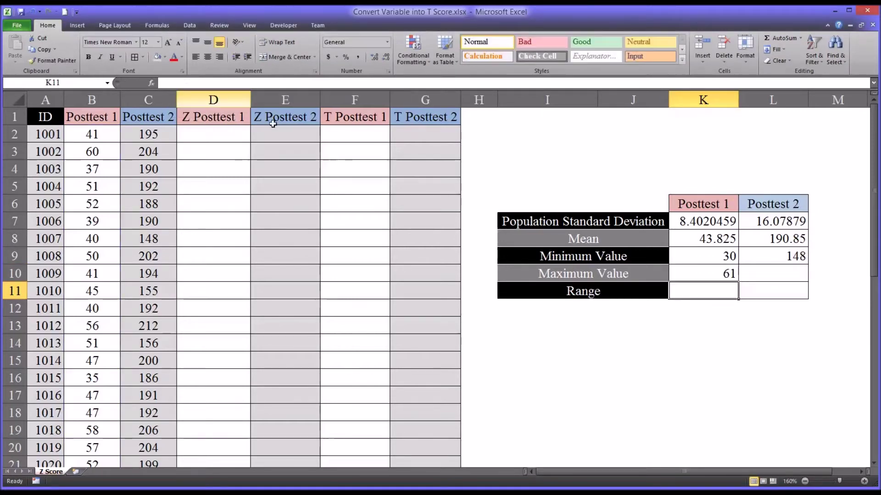
{"action": "left_click", "coordinate": [776, 271]}
{"action": "left_click", "coordinate": [798, 256]}
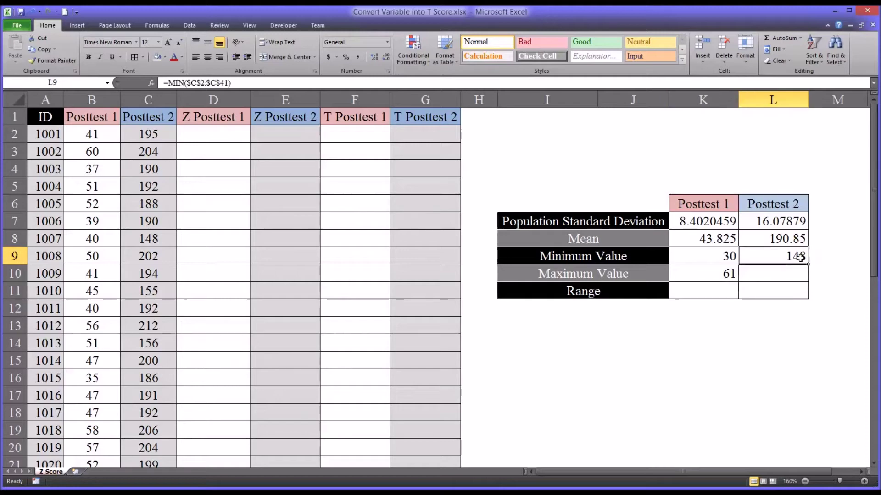
{"action": "left_click_drag", "start_coordinate": [808, 264], "coordinate": [810, 284]}
{"action": "left_click", "coordinate": [780, 274]}
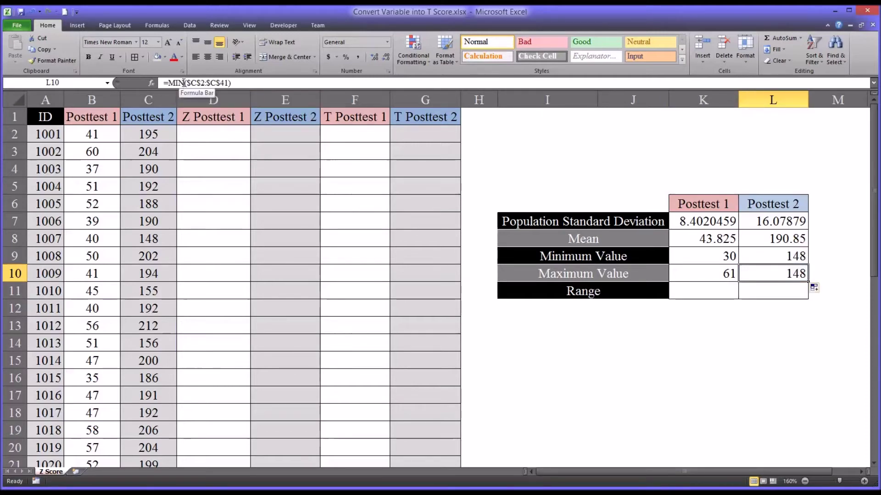
{"action": "left_click_drag", "start_coordinate": [184, 83], "coordinate": [177, 83]}
{"action": "type", "text": "ax"}
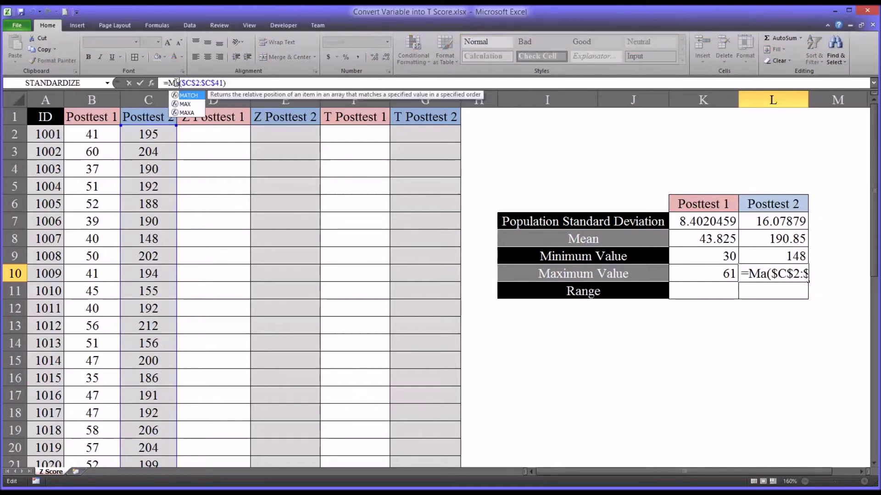
{"action": "key", "text": "Return"}
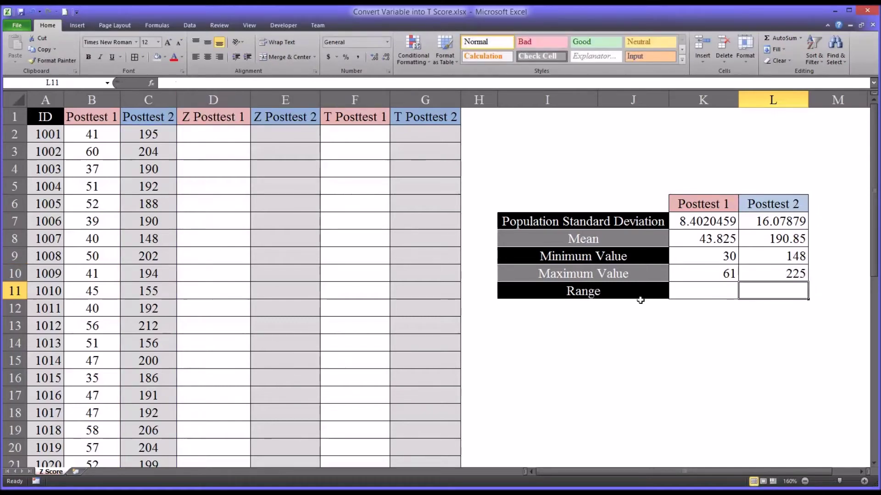
- Enter =K10-K9 in K11 and fill it to L11, giving ranges 31 and 77
{"action": "left_click", "coordinate": [680, 299]}
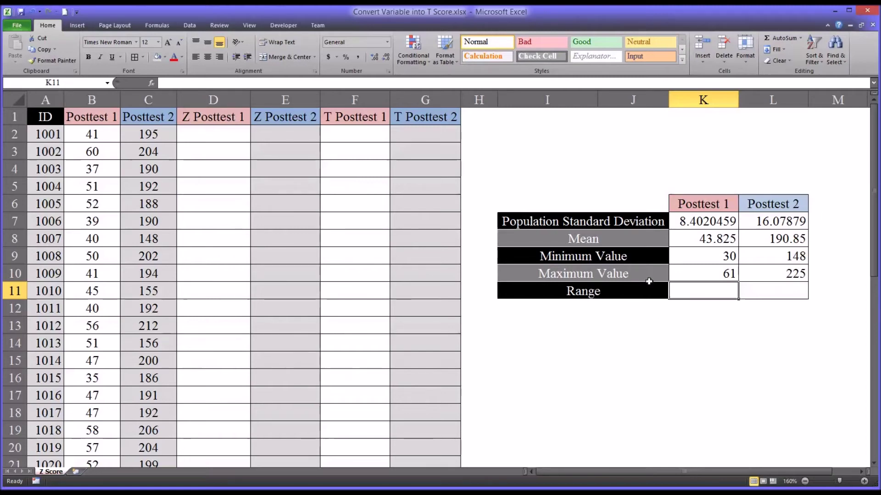
{"action": "type", "text": "="}
{"action": "left_click", "coordinate": [713, 273]}
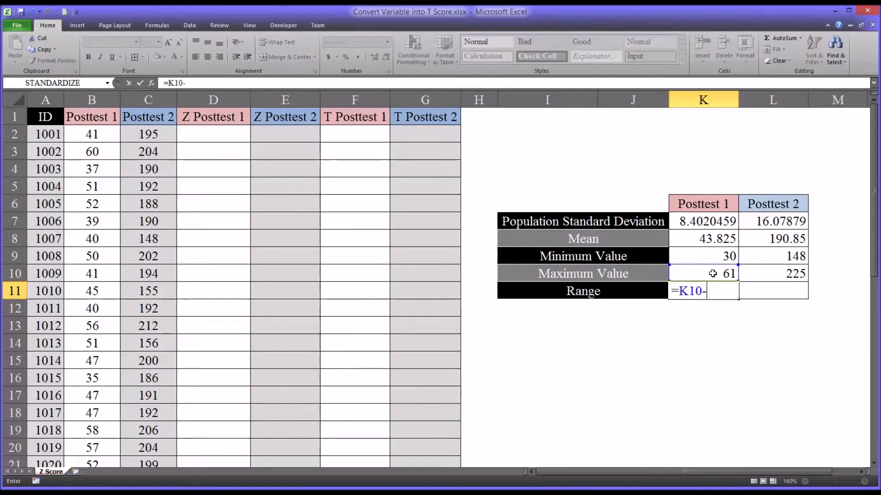
{"action": "type", "text": "-"}
{"action": "left_click", "coordinate": [683, 256]}
{"action": "key", "text": "Return"}
{"action": "left_click", "coordinate": [690, 291]}
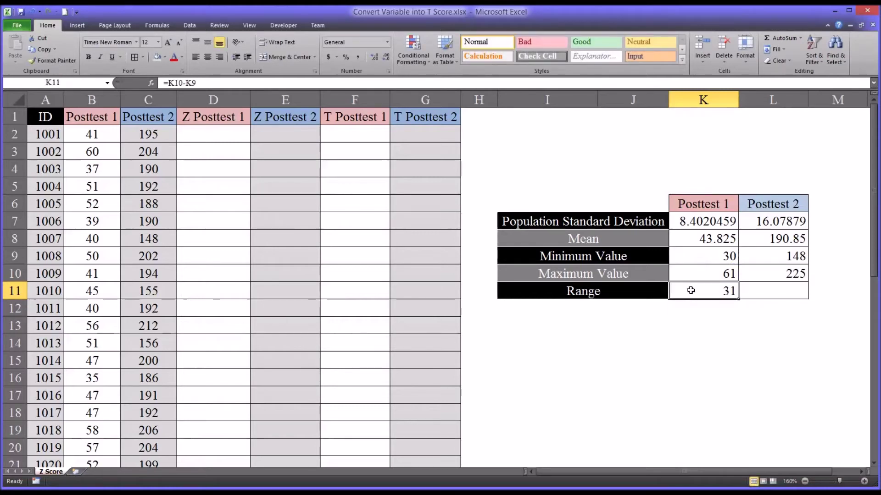
{"action": "left_click_drag", "start_coordinate": [738, 302], "coordinate": [779, 291]}
{"action": "left_click", "coordinate": [779, 292]}
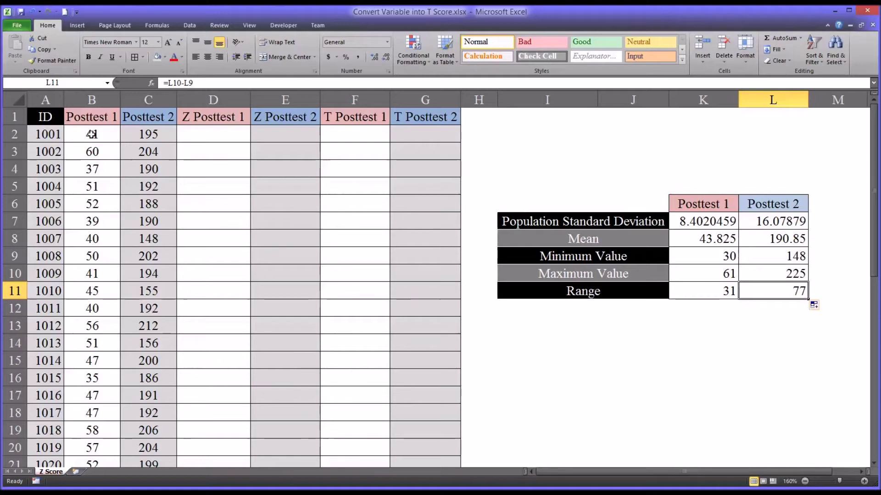
{"action": "left_click", "coordinate": [214, 138]}
- Enter =STANDARDIZE(B2,$K$8,$K$7) in D2, giving ID 1001's Posttest 1 z score -0.3362276
{"action": "type", "text": "=st"}
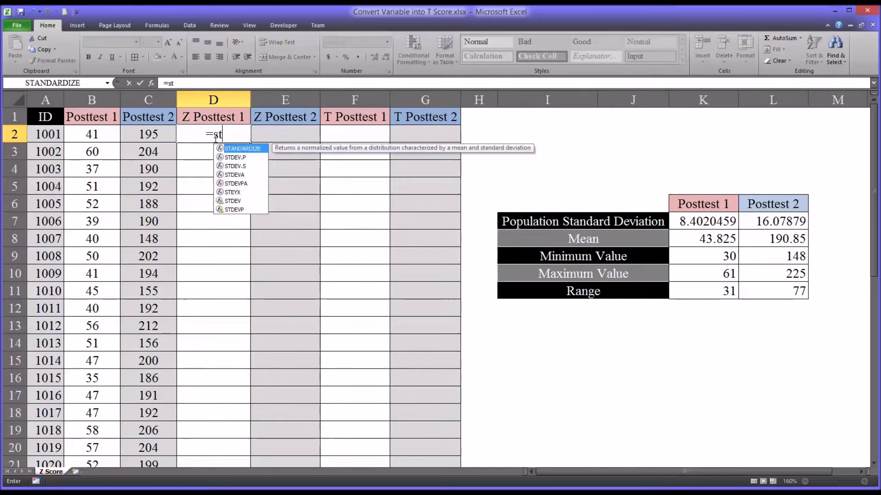
{"action": "key", "text": "Tab"}
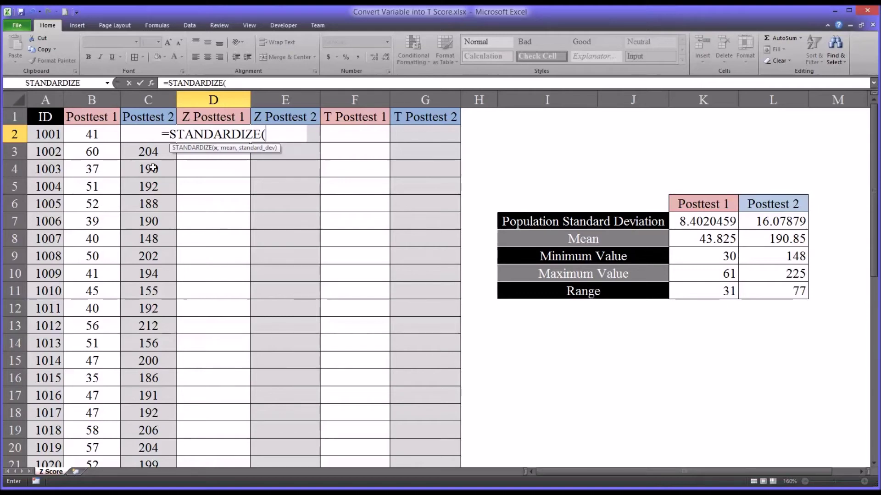
{"action": "left_click", "coordinate": [88, 136]}
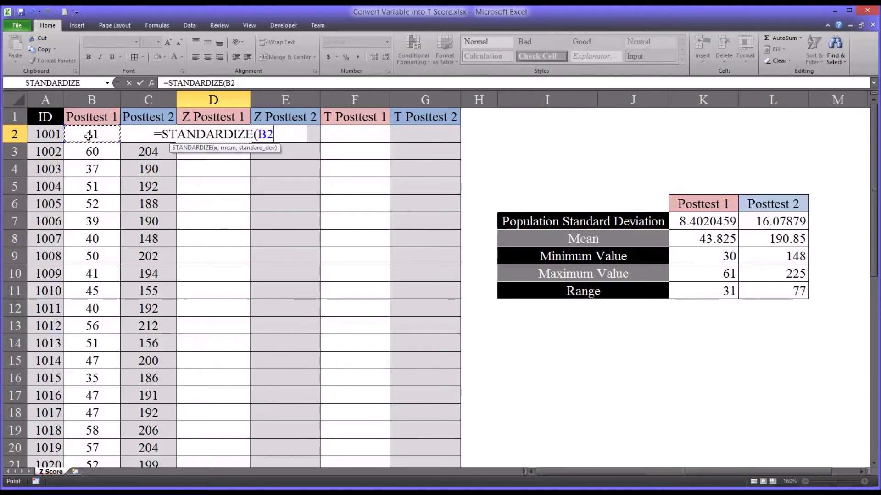
{"action": "type", "text": ","}
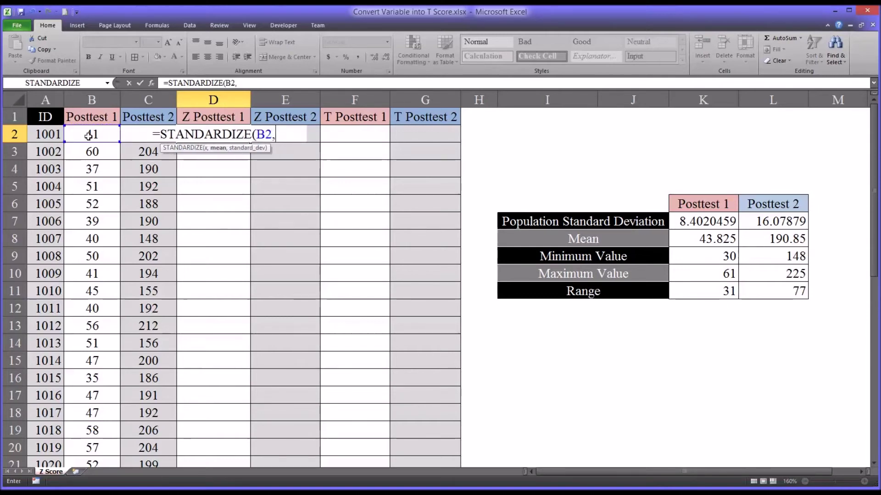
{"action": "left_click", "coordinate": [699, 241]}
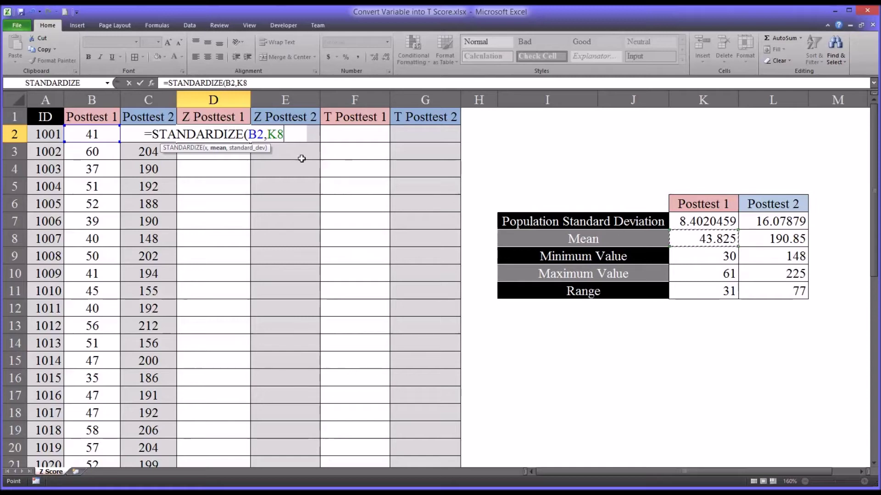
{"action": "key", "text": "F4"}
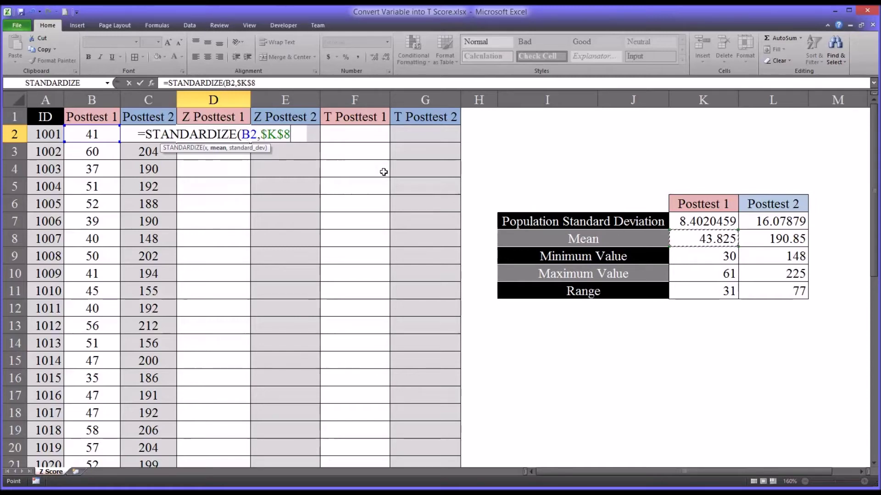
{"action": "type", "text": ","}
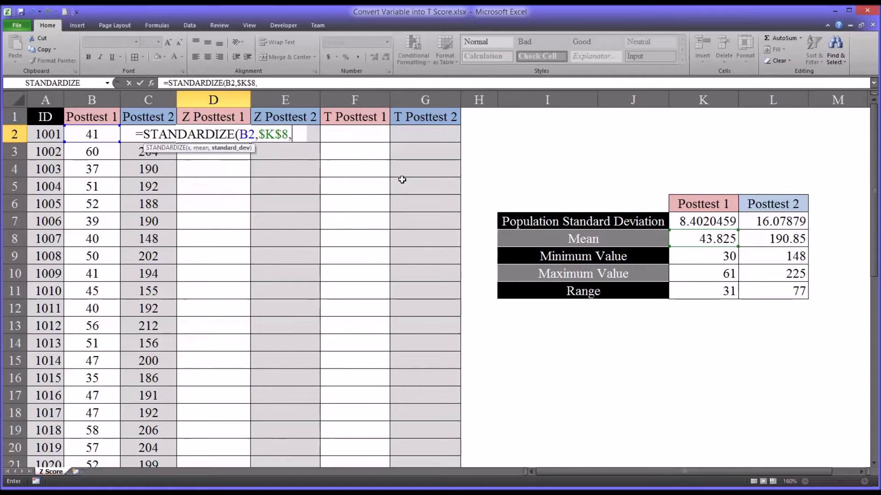
{"action": "left_click", "coordinate": [690, 224]}
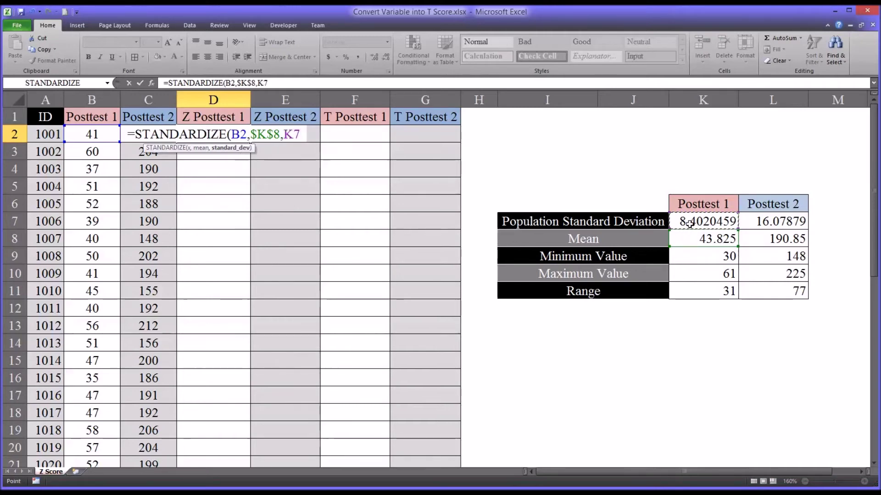
{"action": "key", "text": "F4"}
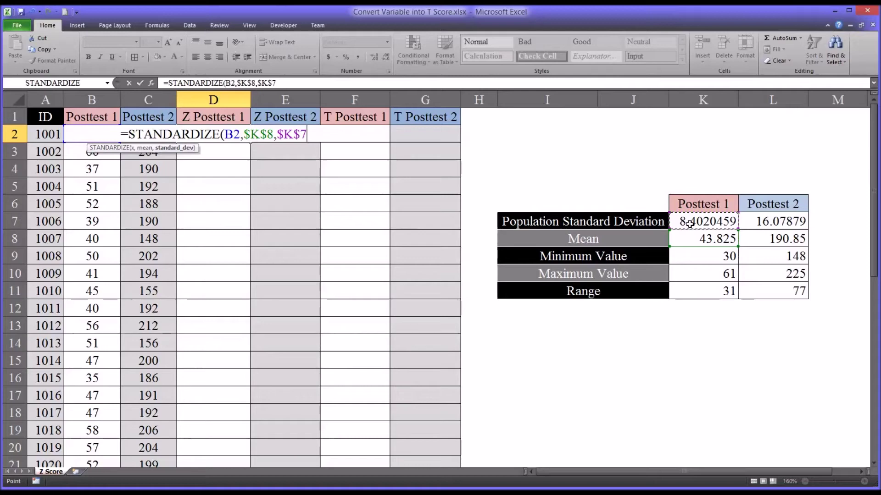
{"action": "type", "text": ")"}
{"action": "key", "text": "Return"}
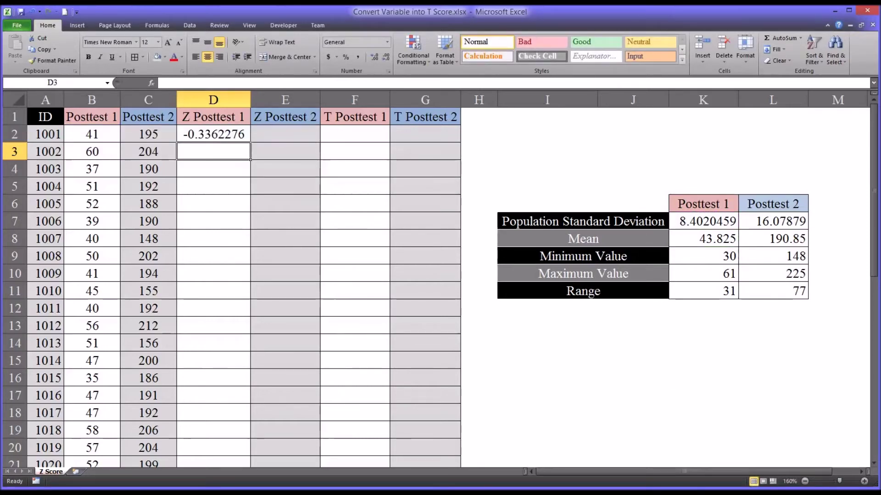
{"action": "left_click", "coordinate": [216, 139]}
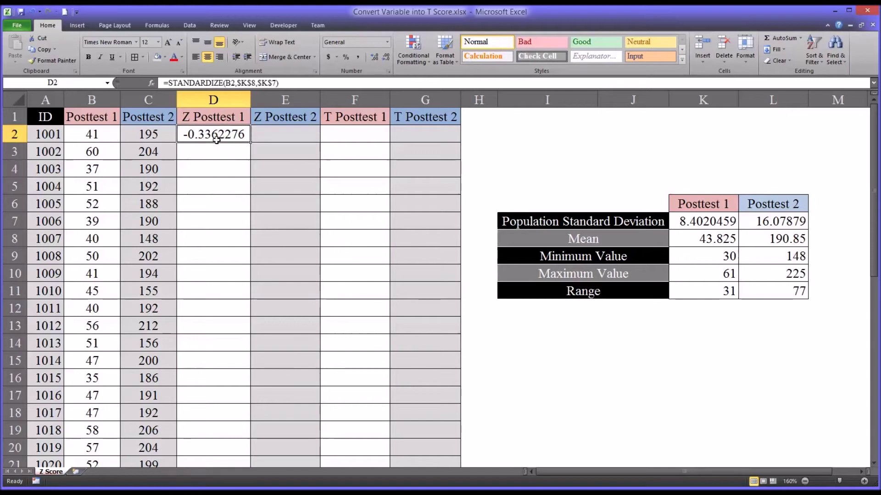
{"action": "left_click", "coordinate": [278, 137]}
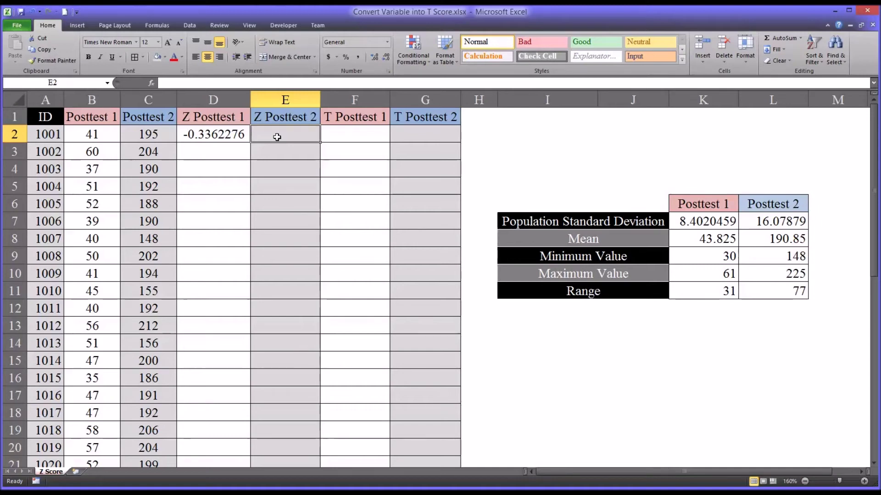
- Enter =STANDARDIZE(C2,$L$8,$L$7) in E2, giving ID 1001's Posttest 2 z score 0.258104
{"action": "type", "text": "=st"}
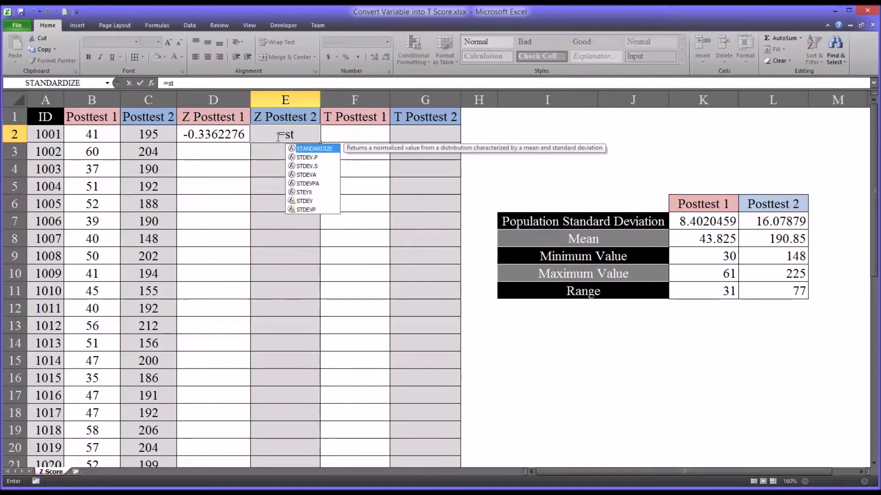
{"action": "key", "text": "Tab"}
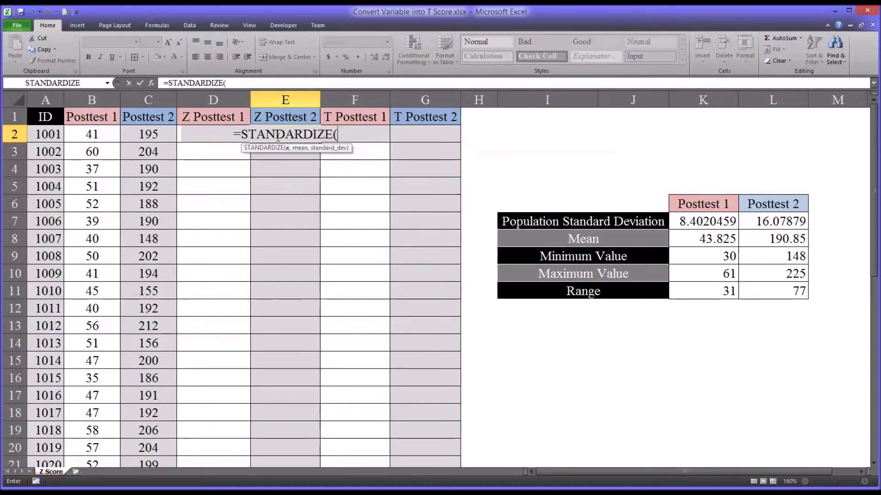
{"action": "left_click", "coordinate": [141, 136]}
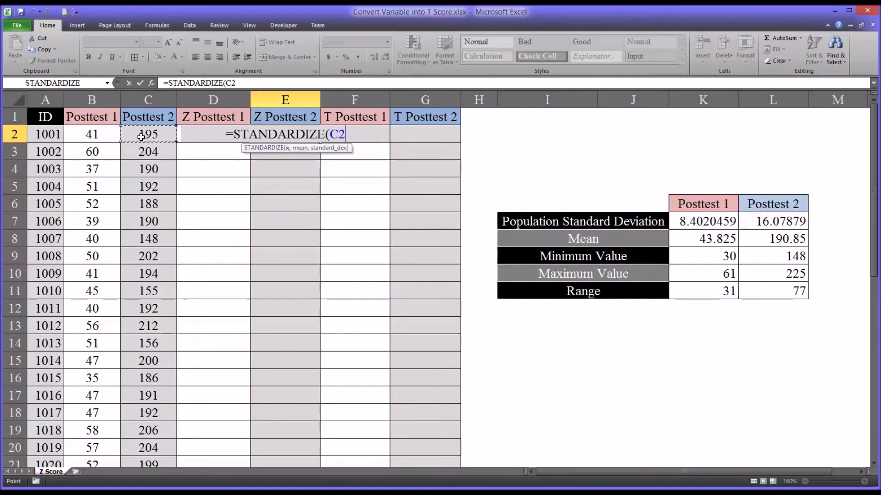
{"action": "type", "text": ","}
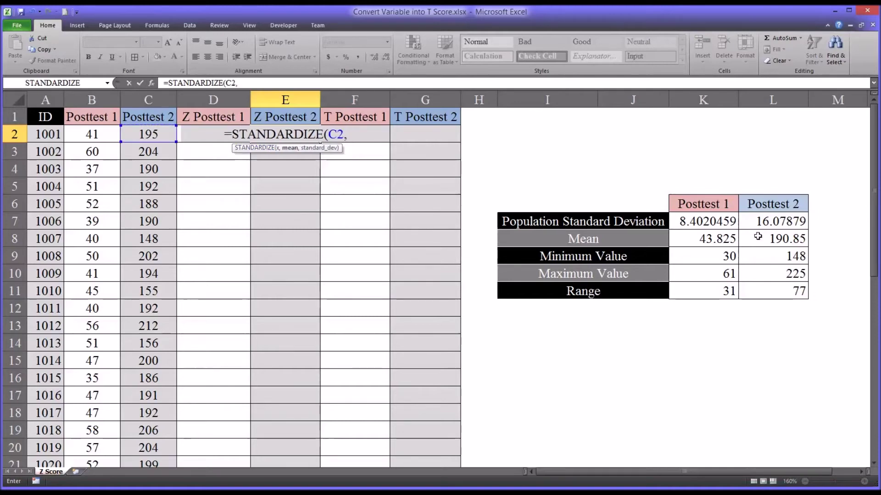
{"action": "left_click", "coordinate": [764, 241]}
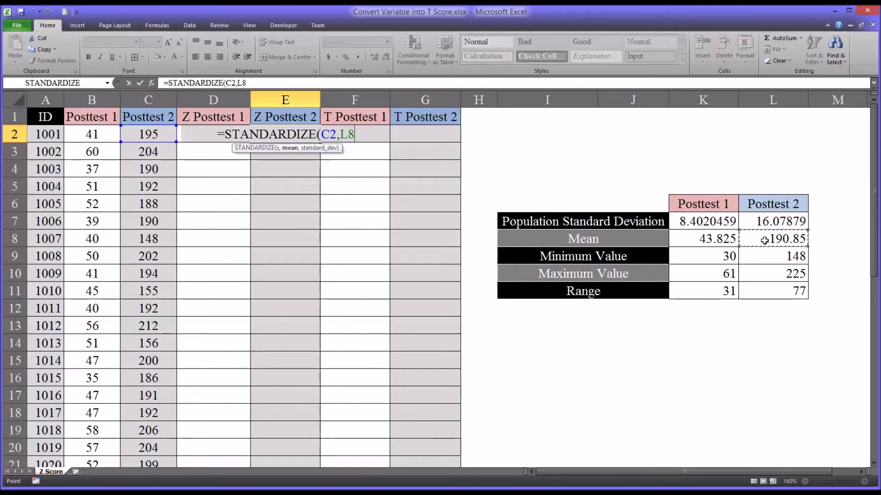
{"action": "key", "text": "F4"}
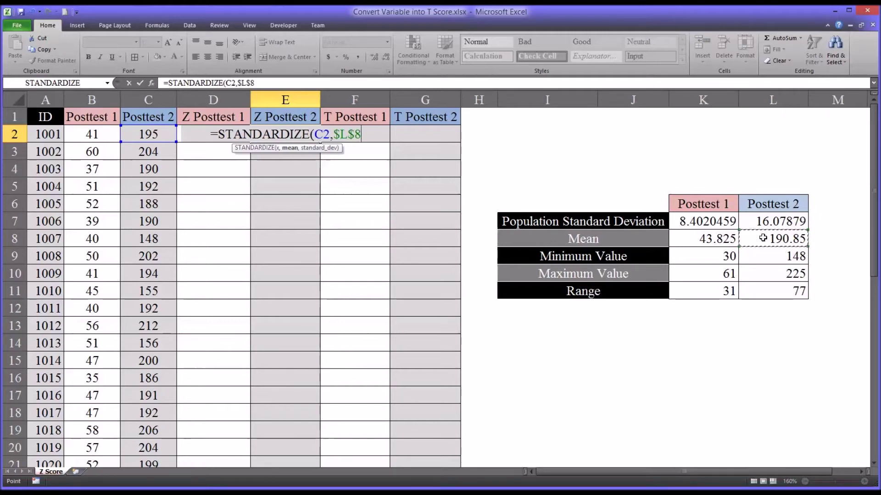
{"action": "type", "text": ","}
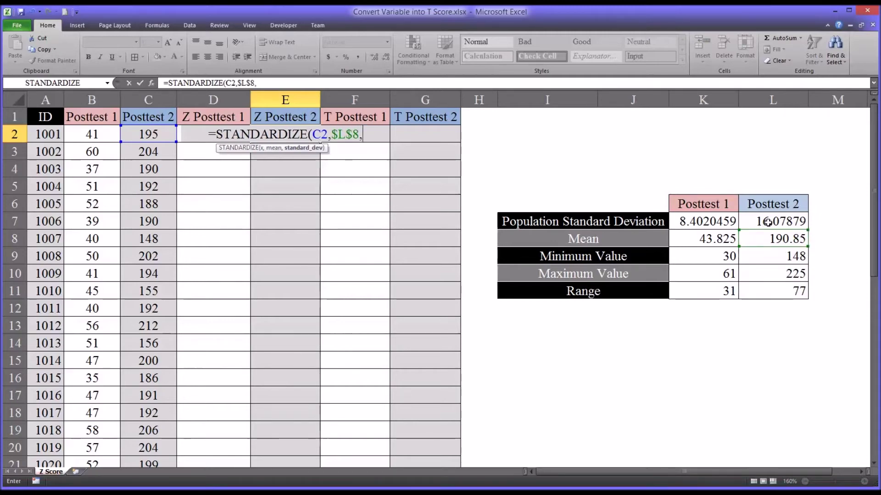
{"action": "left_click", "coordinate": [767, 223]}
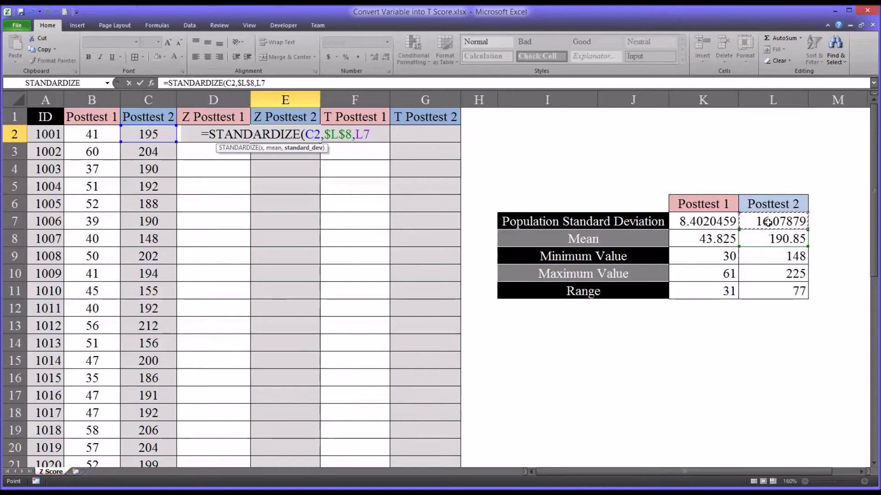
{"action": "key", "text": "F4"}
{"action": "type", "text": ")"}
{"action": "key", "text": "Return"}
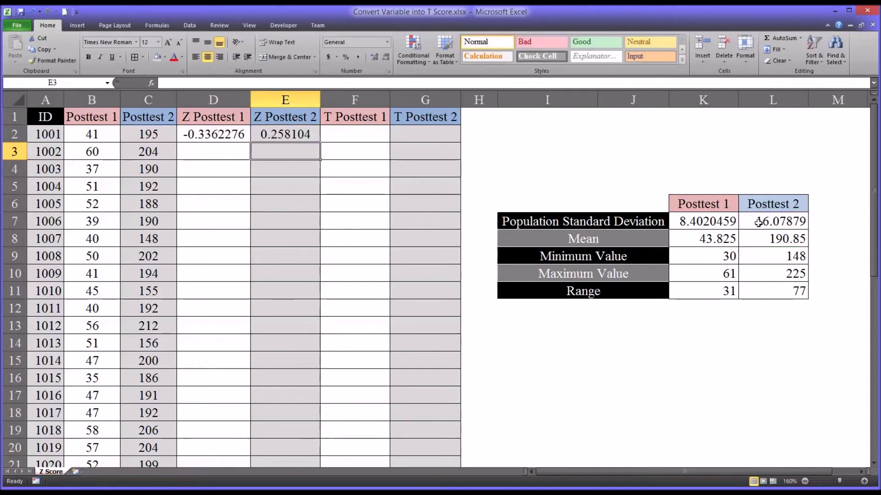
{"action": "left_click", "coordinate": [267, 136]}
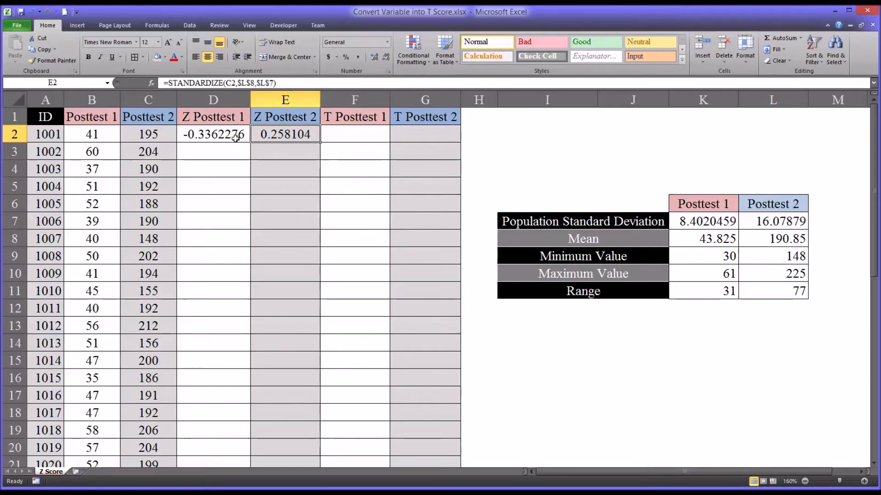
{"action": "left_click_drag", "start_coordinate": [238, 134], "coordinate": [299, 430]}
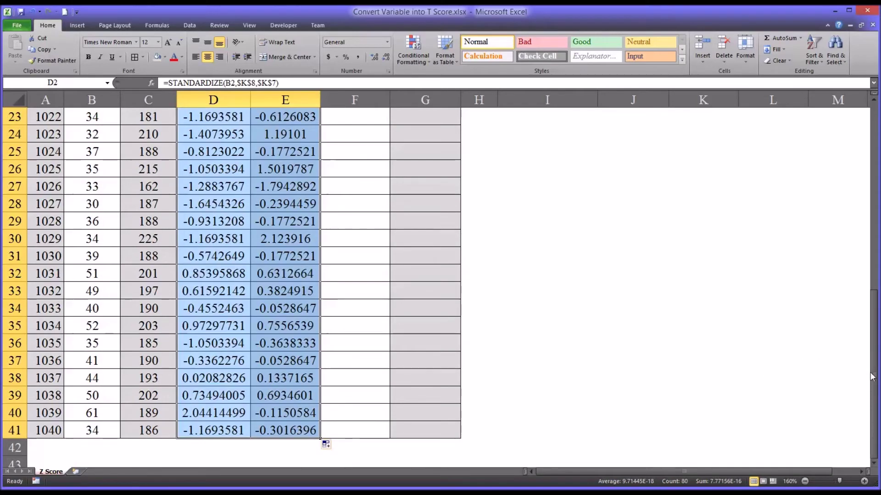
- Copy the D2:E2 STANDARDIZE formulas down through row 41 for all 40 IDs
{"action": "left_click_drag", "start_coordinate": [873, 377], "coordinate": [863, 187]}
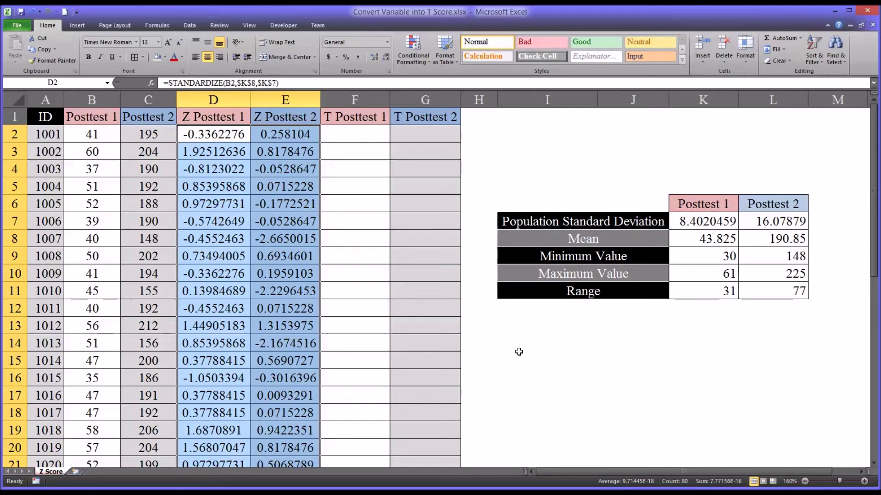
{"action": "left_click", "coordinate": [355, 140]}
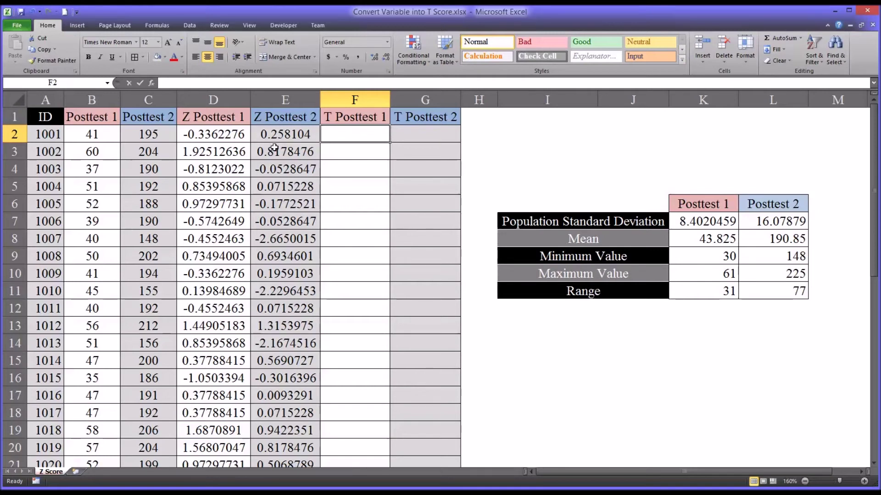
- Enter =(D2*10)+50 in F2, giving ID 1001's Posttest 1 T score 46.637724
{"action": "type", "text": "=("}
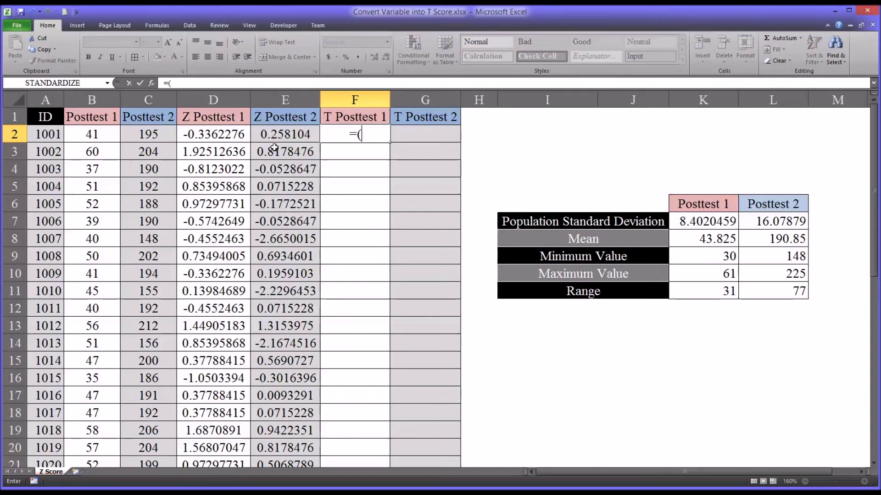
{"action": "left_click", "coordinate": [204, 136]}
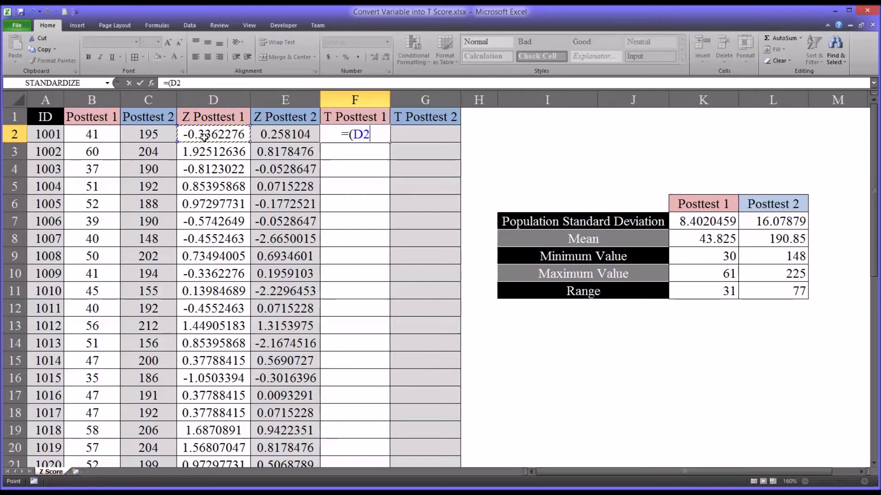
{"action": "type", "text": "*"}
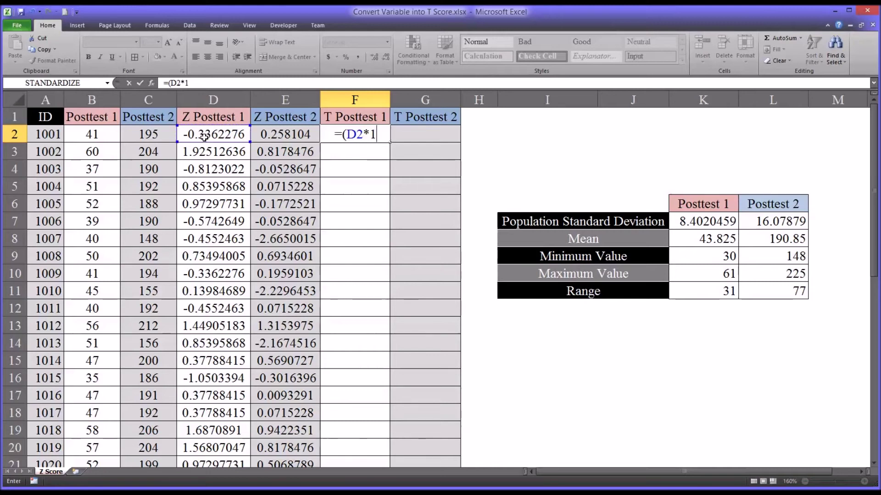
{"action": "type", "text": "10"}
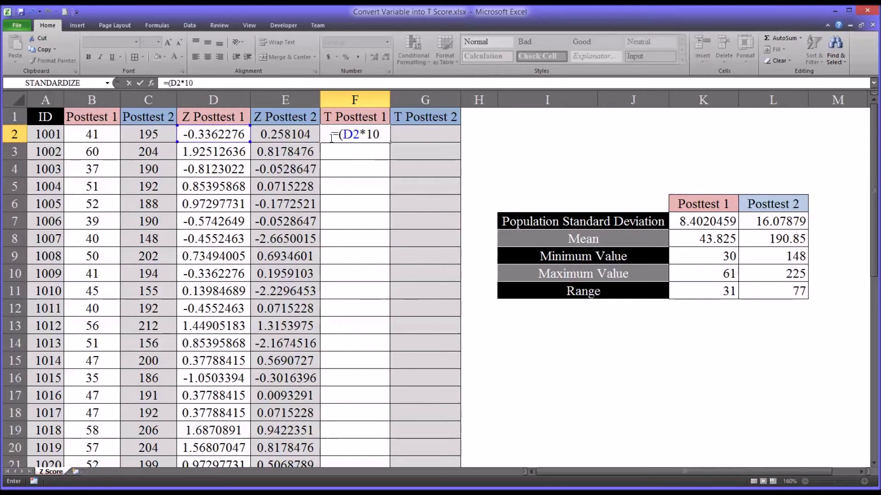
{"action": "type", "text": ")"}
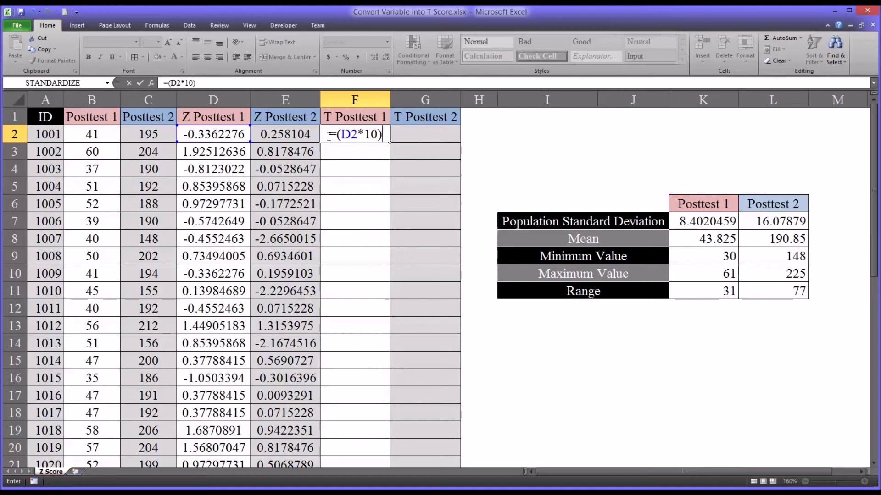
{"action": "type", "text": "+50"}
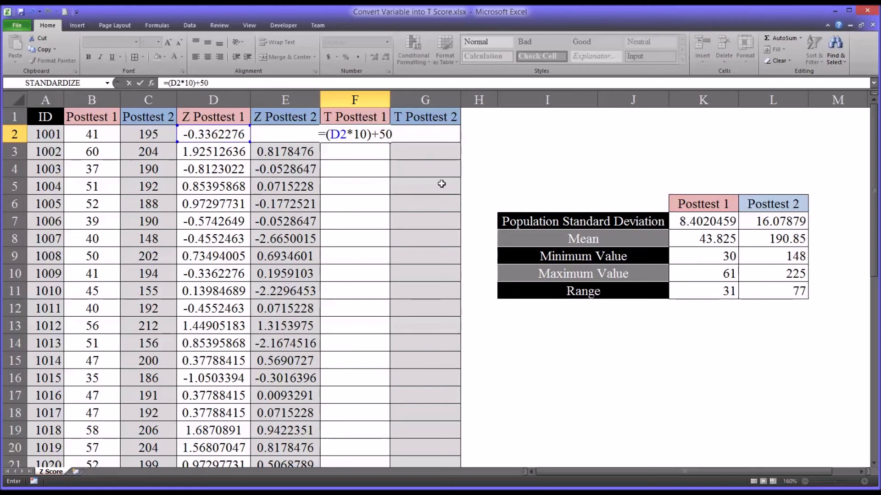
{"action": "key", "text": "Return"}
{"action": "left_click", "coordinate": [358, 134]}
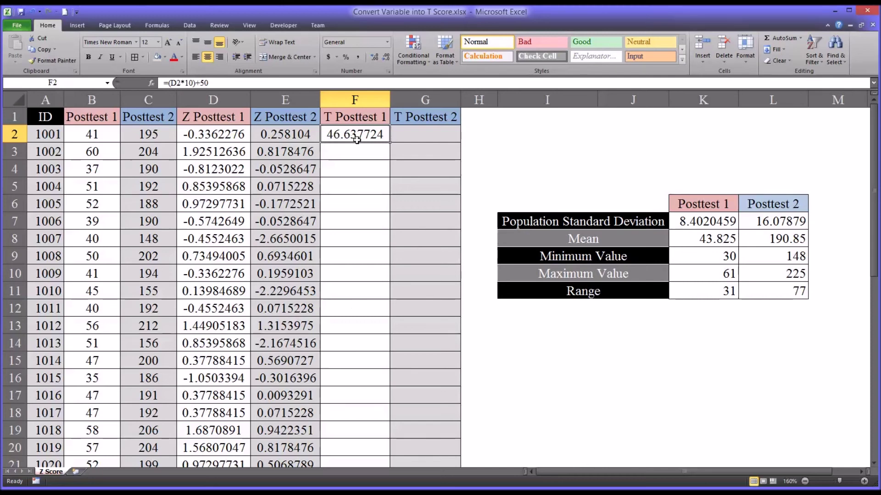
{"action": "left_click", "coordinate": [410, 135]}
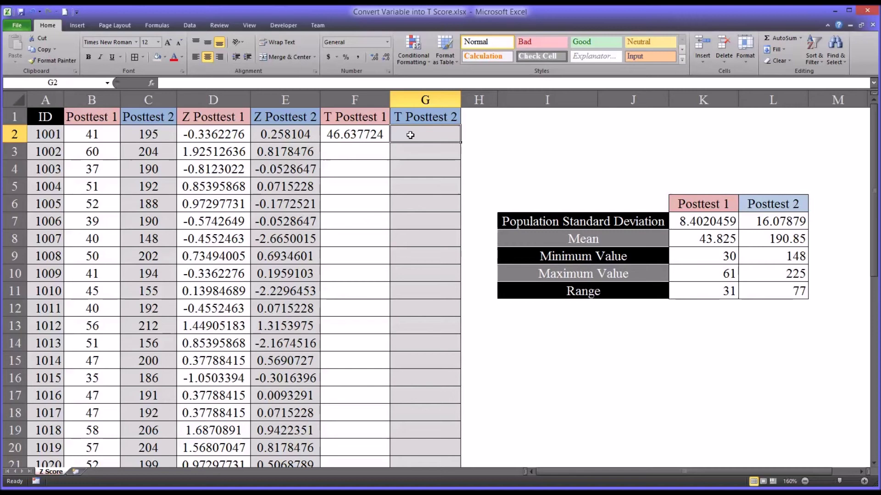
- Enter the T Posttest 2 formula =(E2*10)+50 in G2 for ID 1001
{"action": "type", "text": "=("}
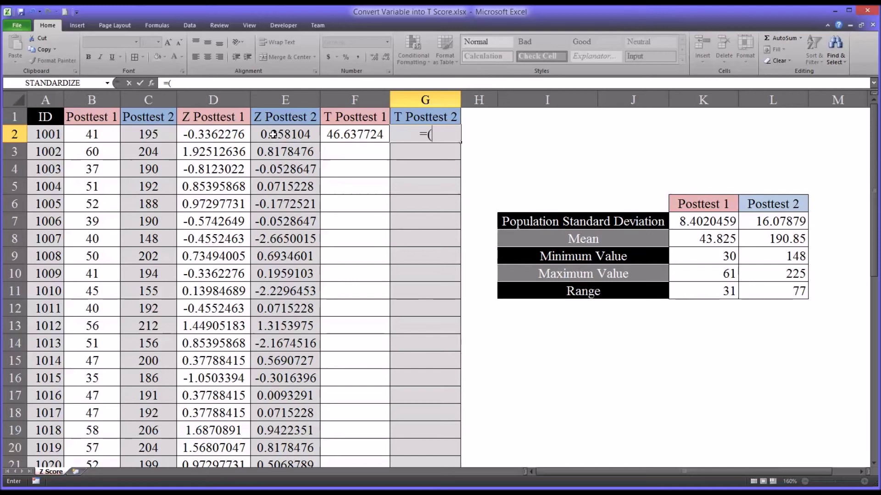
{"action": "left_click", "coordinate": [273, 135]}
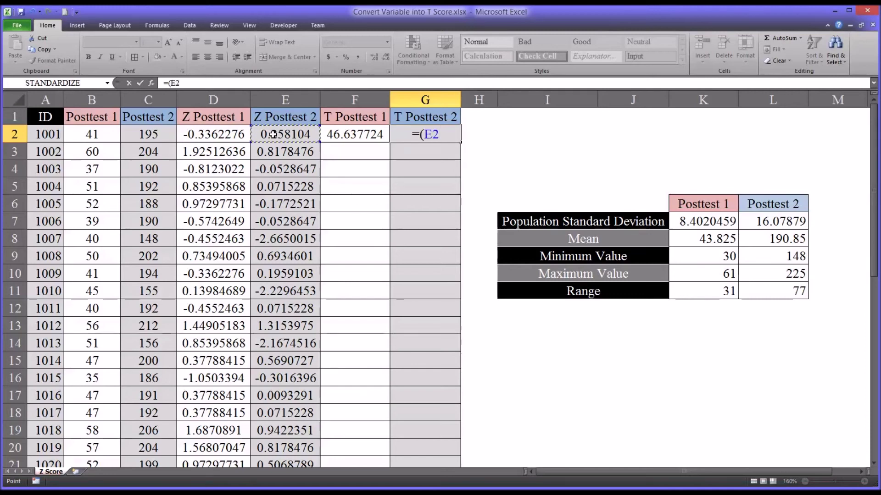
{"action": "type", "text": "*"}
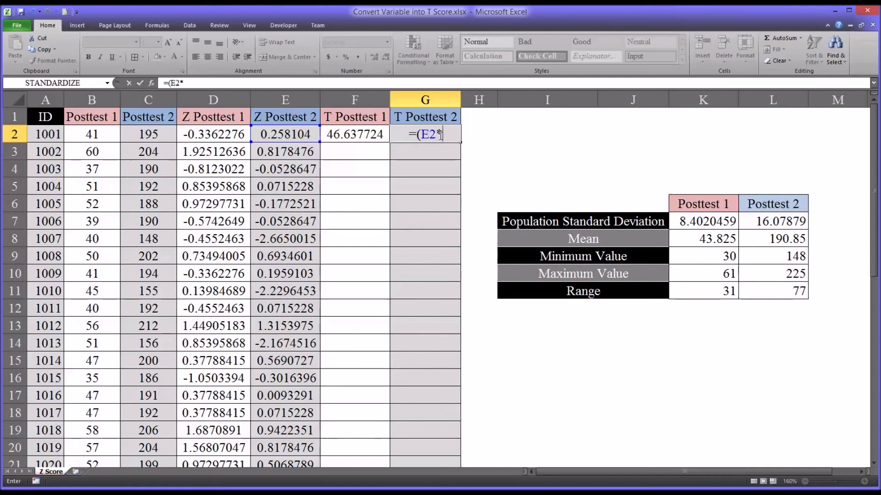
{"action": "type", "text": "10)+"}
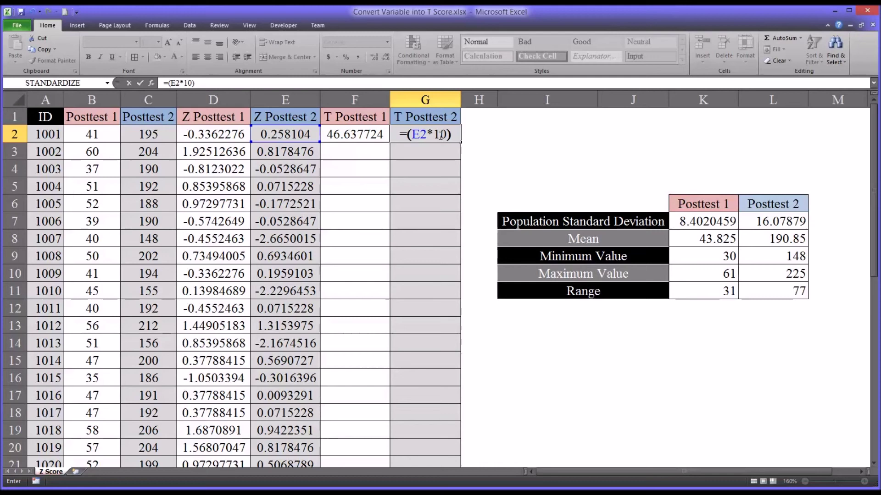
{"action": "type", "text": "50"}
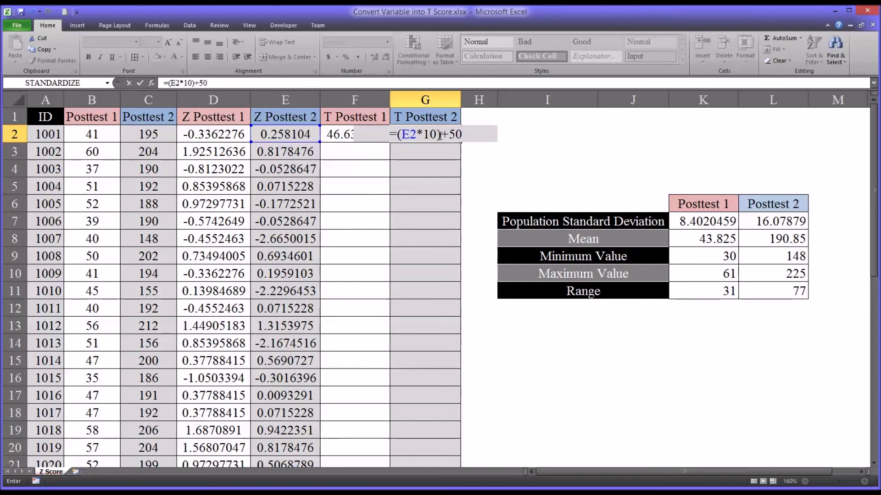
{"action": "key", "text": "Return"}
- Copy the F2:G2 T score formulas down through ID 1040 in row 41
{"action": "left_click_drag", "start_coordinate": [354, 135], "coordinate": [443, 437]}
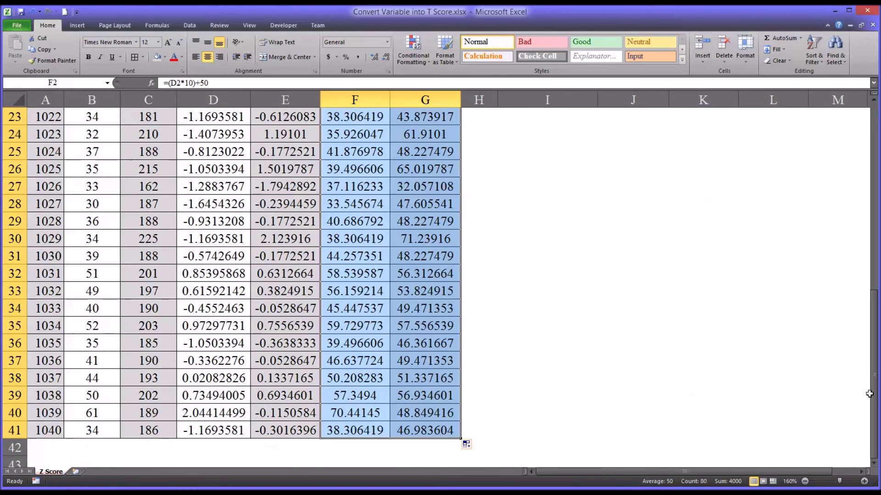
{"action": "left_click_drag", "start_coordinate": [869, 394], "coordinate": [853, 192]}
{"action": "left_click", "coordinate": [370, 117]}
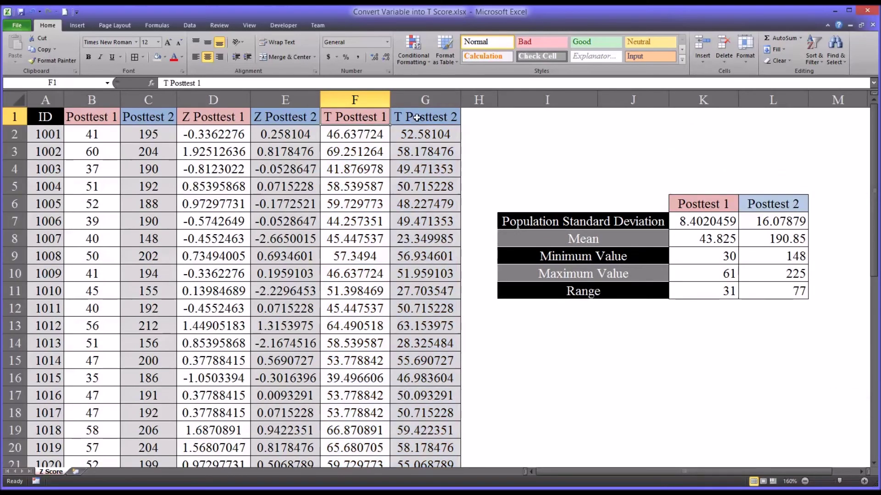
{"action": "left_click", "coordinate": [417, 122]}
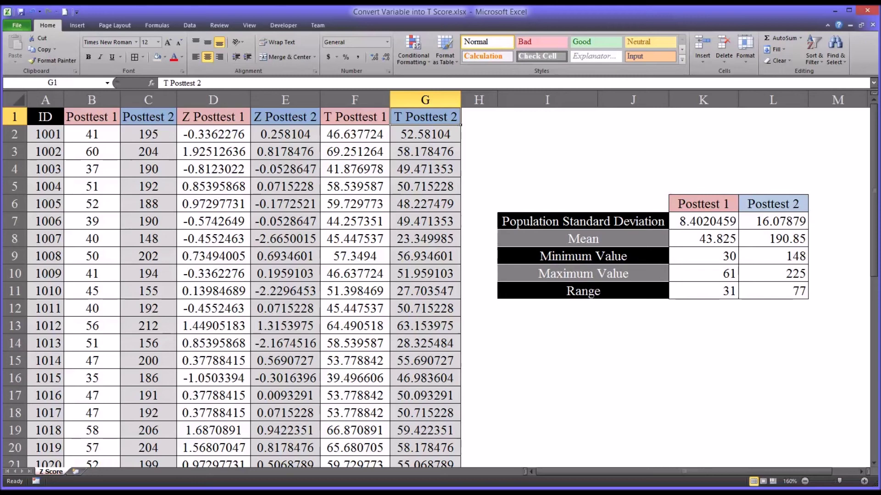
{"action": "left_click", "coordinate": [99, 120]}
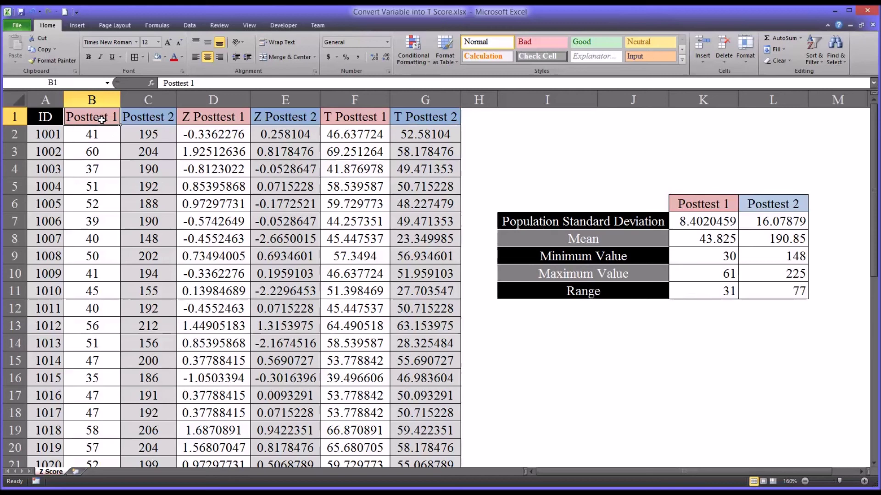
{"action": "left_click", "coordinate": [135, 120]}
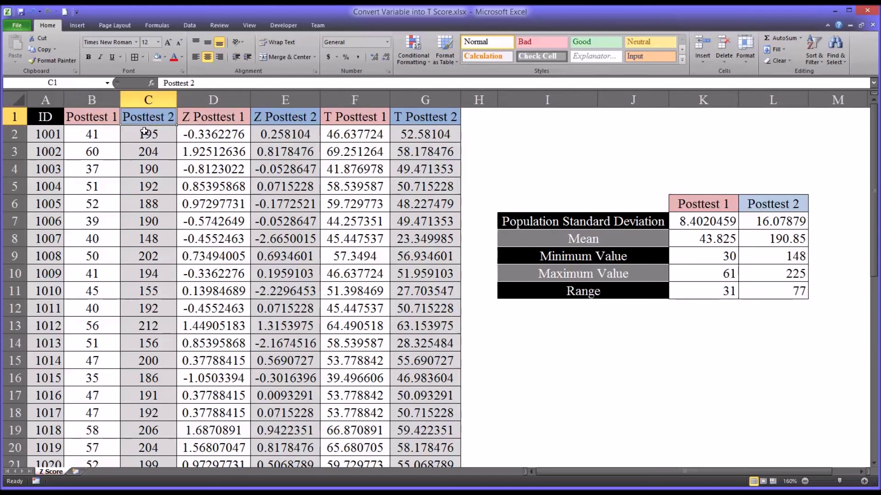
{"action": "left_click_drag", "start_coordinate": [104, 140], "coordinate": [137, 236]}
{"action": "left_click", "coordinate": [132, 236]}
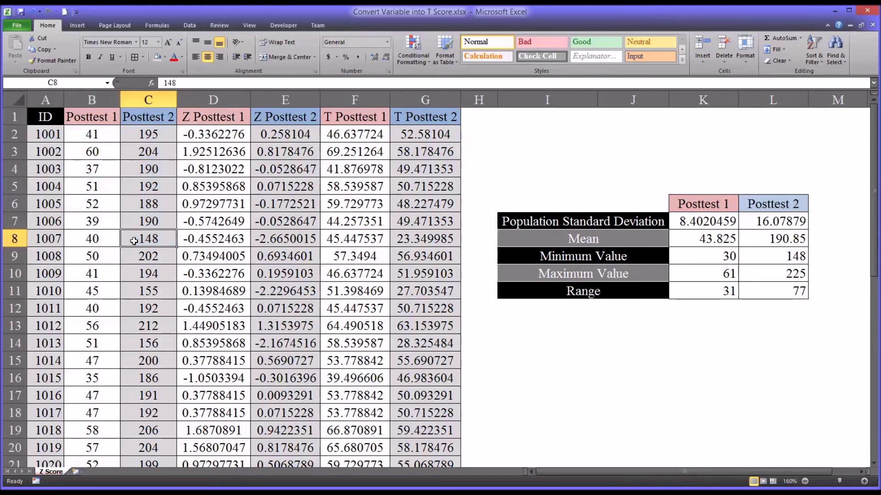
{"action": "left_click", "coordinate": [104, 138]}
{"action": "left_click_drag", "start_coordinate": [105, 140], "coordinate": [150, 255]}
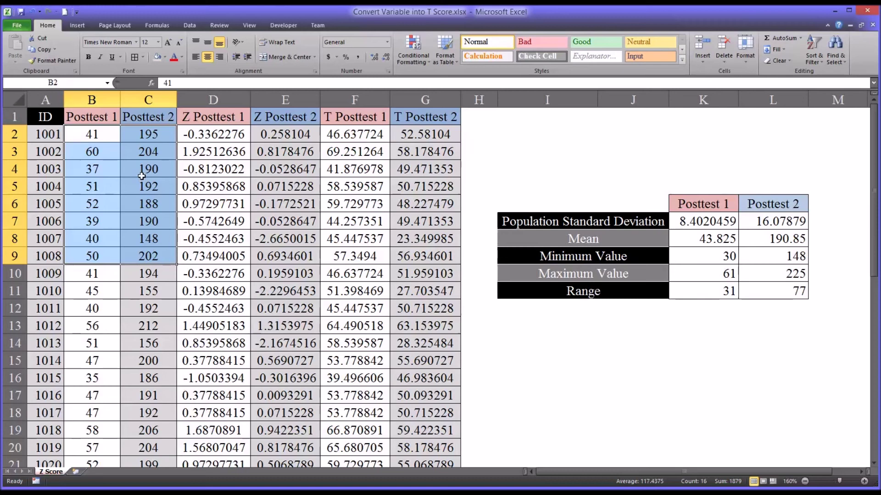
{"action": "left_click", "coordinate": [137, 136]}
{"action": "left_click", "coordinate": [106, 135]}
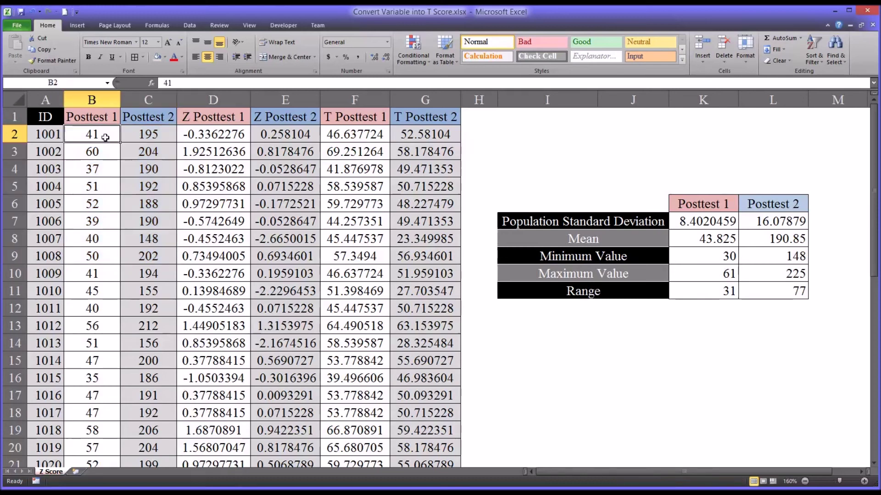
{"action": "left_click", "coordinate": [137, 135]}
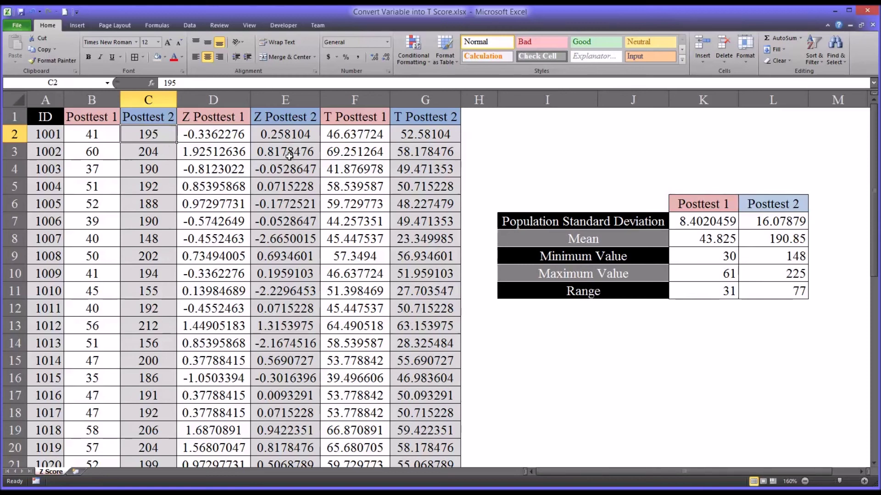
{"action": "left_click", "coordinate": [229, 141]}
{"action": "left_click", "coordinate": [282, 136]}
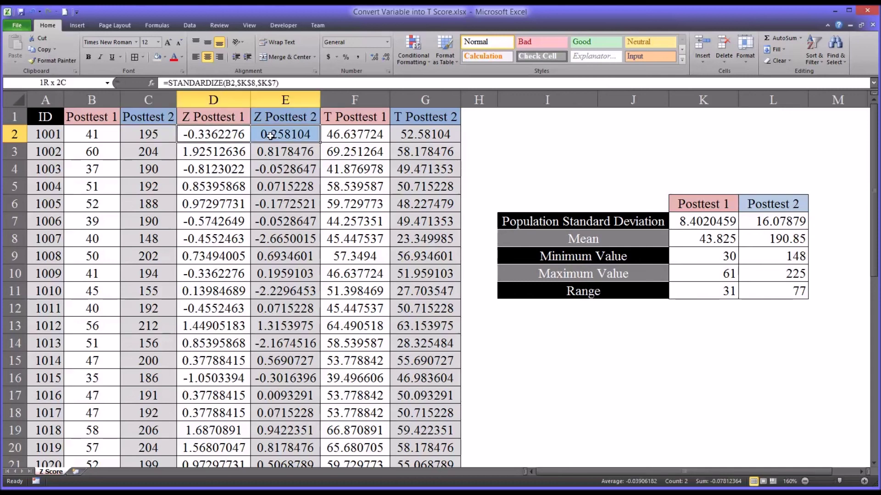
{"action": "left_click", "coordinate": [367, 135]}
{"action": "left_click_drag", "start_coordinate": [391, 135], "coordinate": [401, 136]}
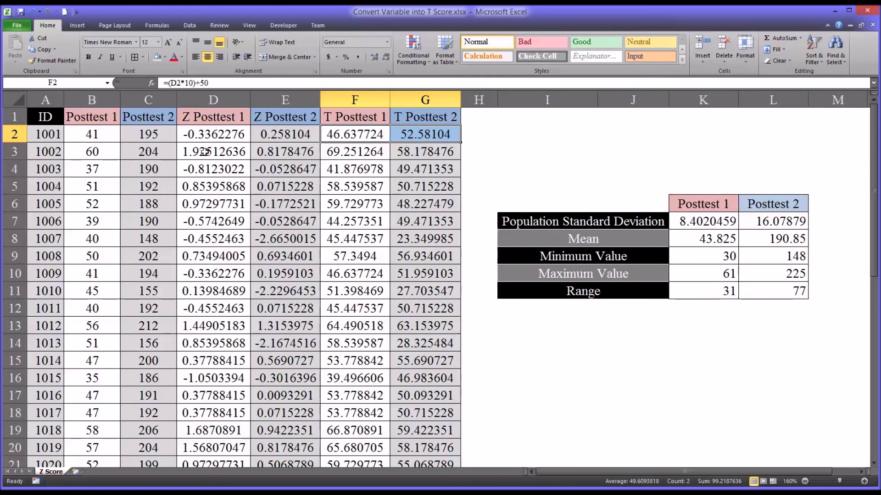
{"action": "left_click", "coordinate": [101, 136]}
{"action": "left_click", "coordinate": [143, 134]}
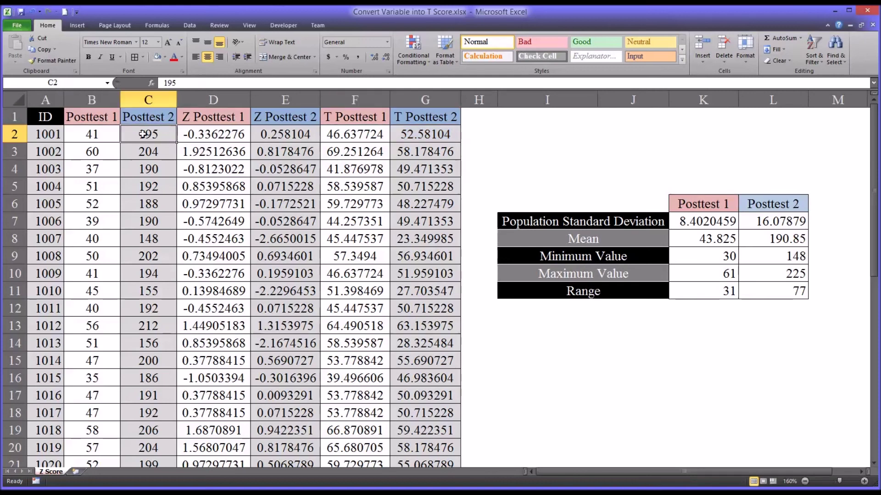
{"action": "left_click", "coordinate": [404, 138]}
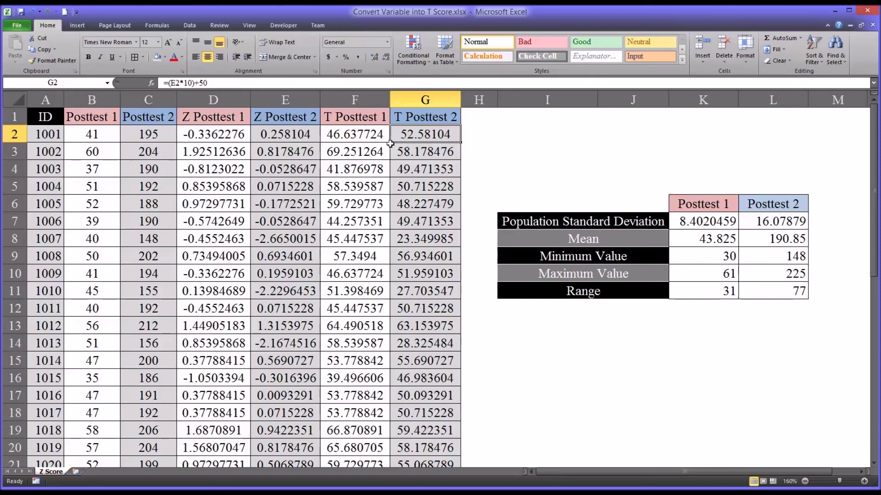
{"action": "left_click", "coordinate": [360, 135]}
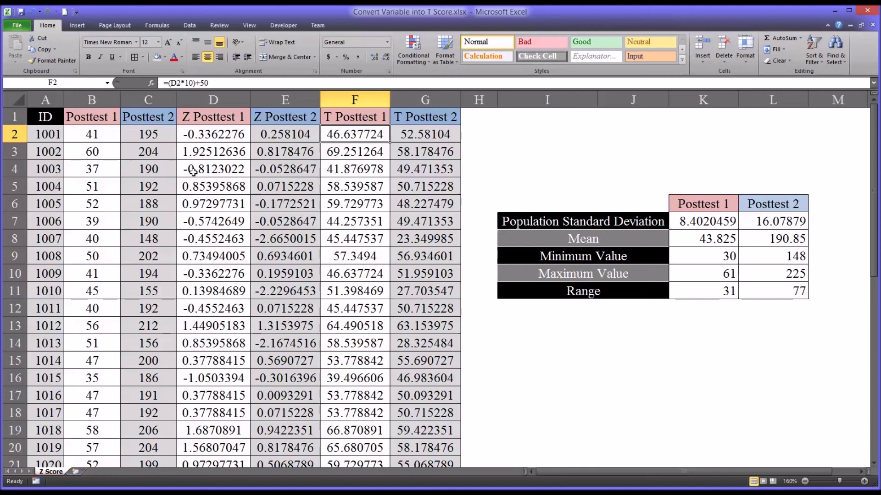
{"action": "left_click", "coordinate": [49, 156]}
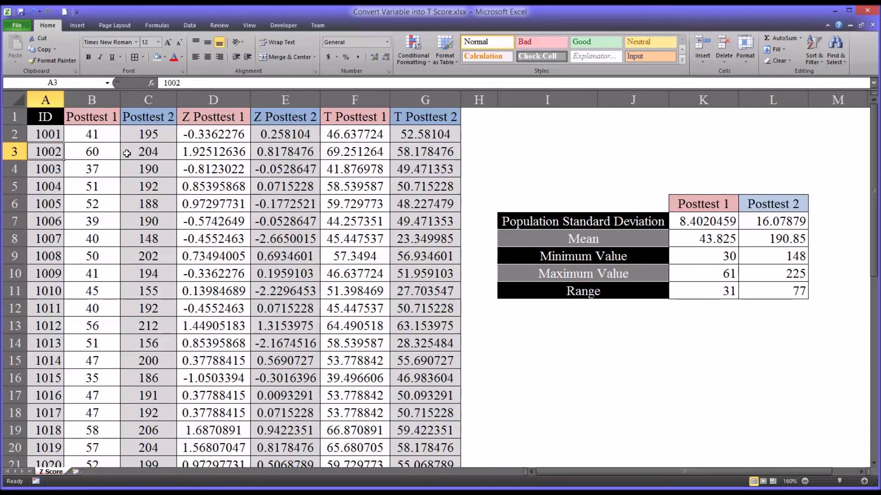
{"action": "left_click", "coordinate": [131, 154]}
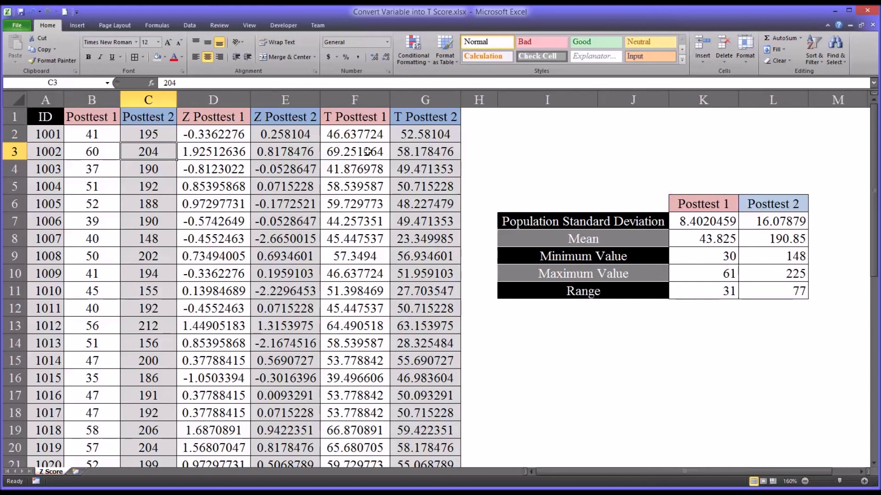
{"action": "left_click", "coordinate": [410, 155]}
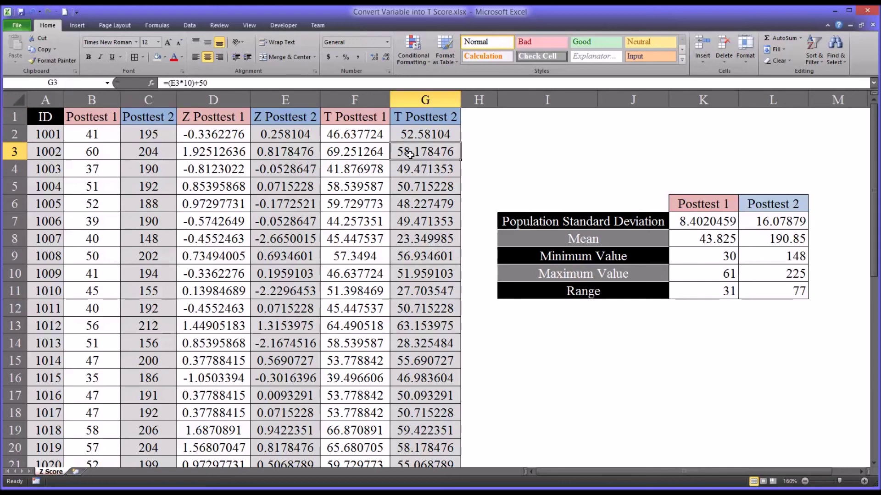
{"action": "left_click", "coordinate": [361, 155]}
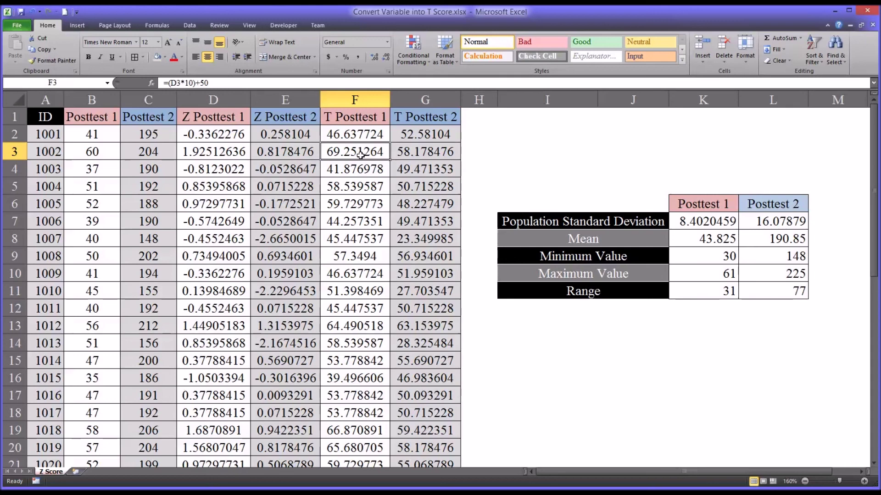
{"action": "left_click", "coordinate": [106, 156]}
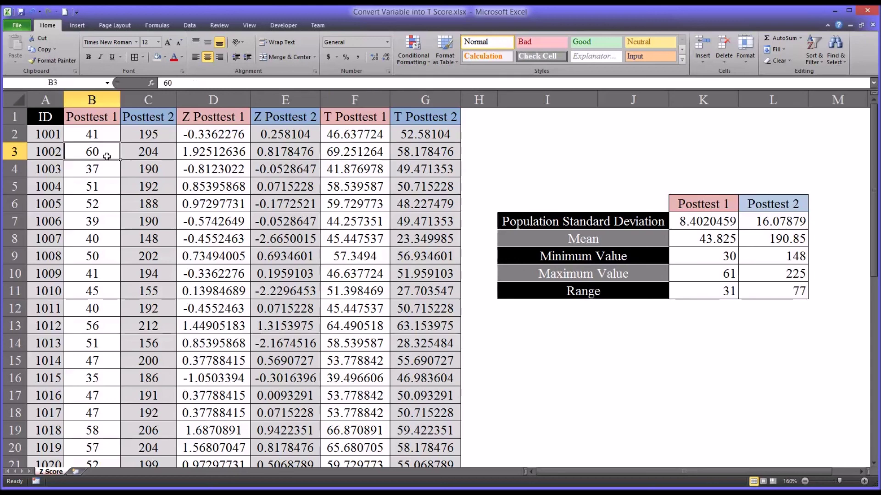
{"action": "left_click", "coordinate": [134, 154]}
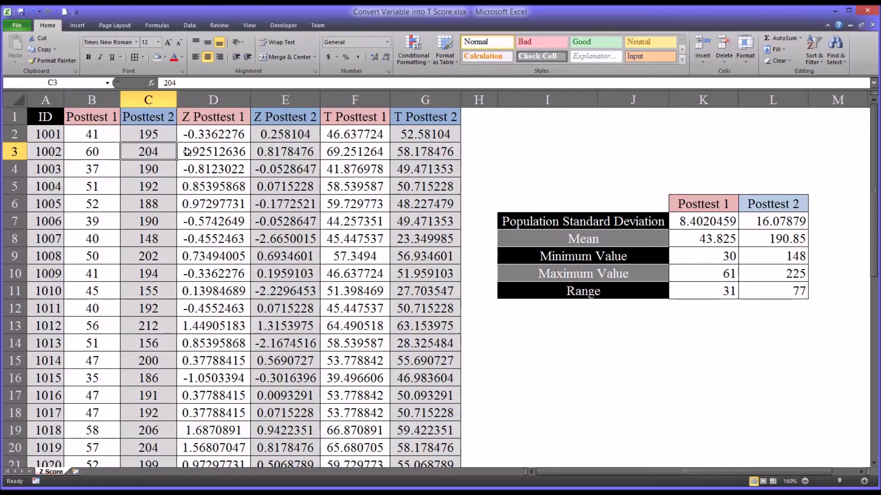
{"action": "left_click", "coordinate": [344, 155]}
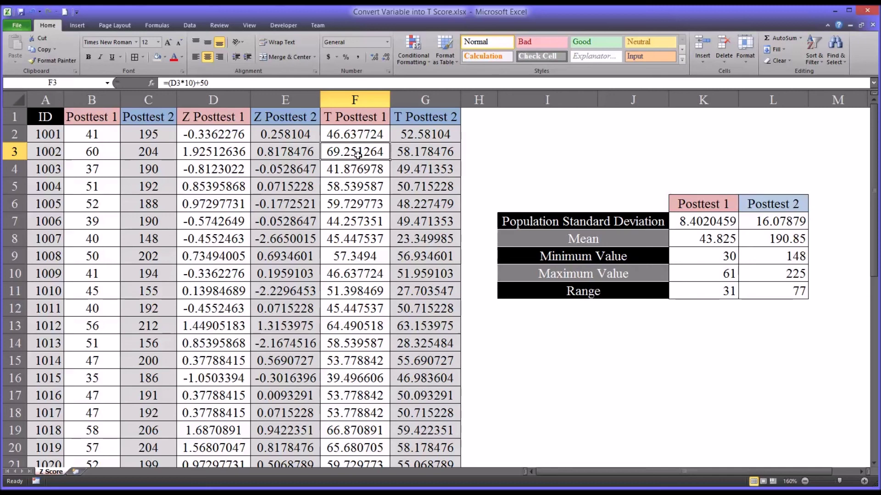
{"action": "left_click", "coordinate": [414, 155]}
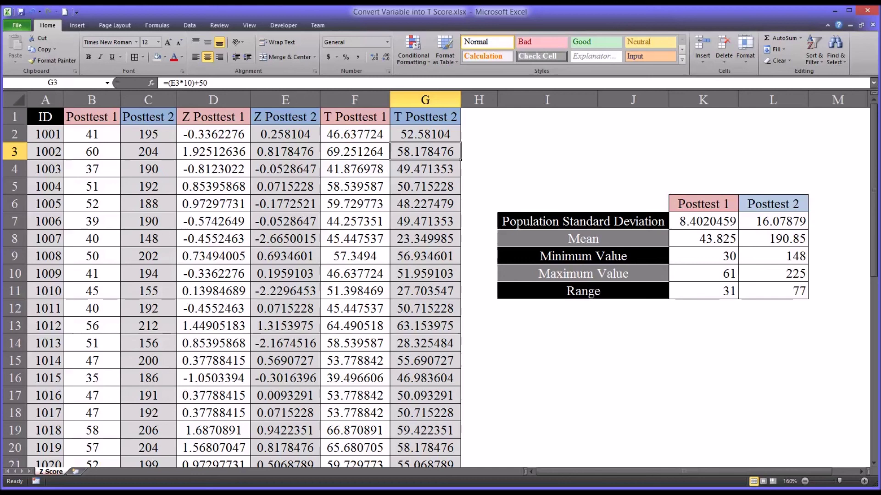
{"action": "left_click", "coordinate": [479, 121]}
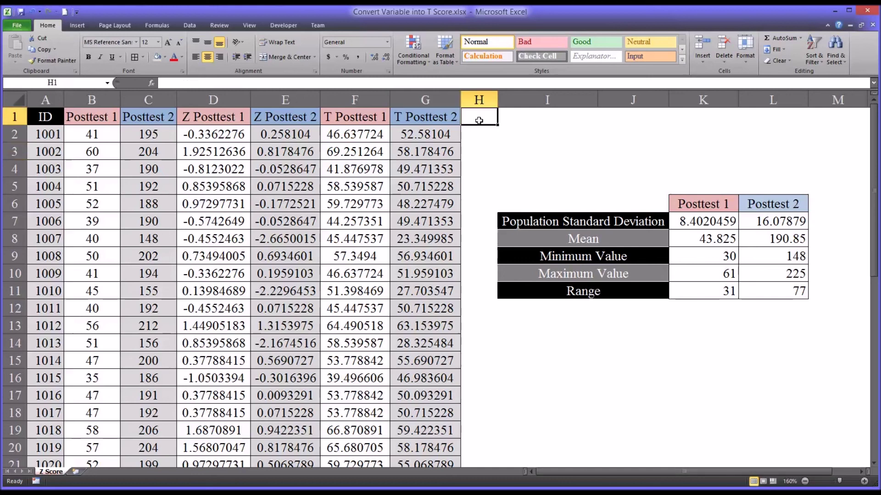